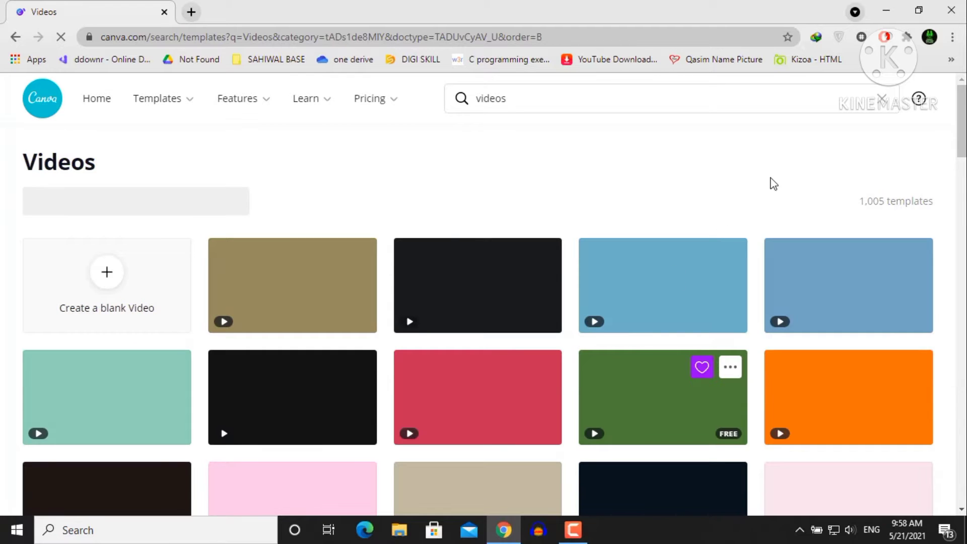
# Step: Examine the Videos template results and the colour options available for filtering them
pyautogui.scroll(-6, 770, 182)
pyautogui.scroll(7, 770, 181)
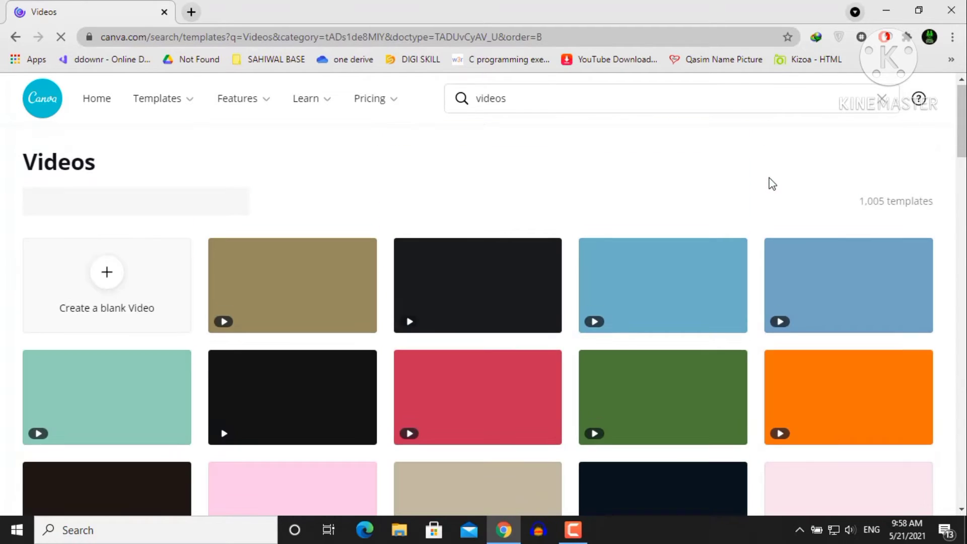
pyautogui.doubleClick(884, 204)
pyautogui.moveTo(885, 205); pyautogui.dragTo(934, 203)
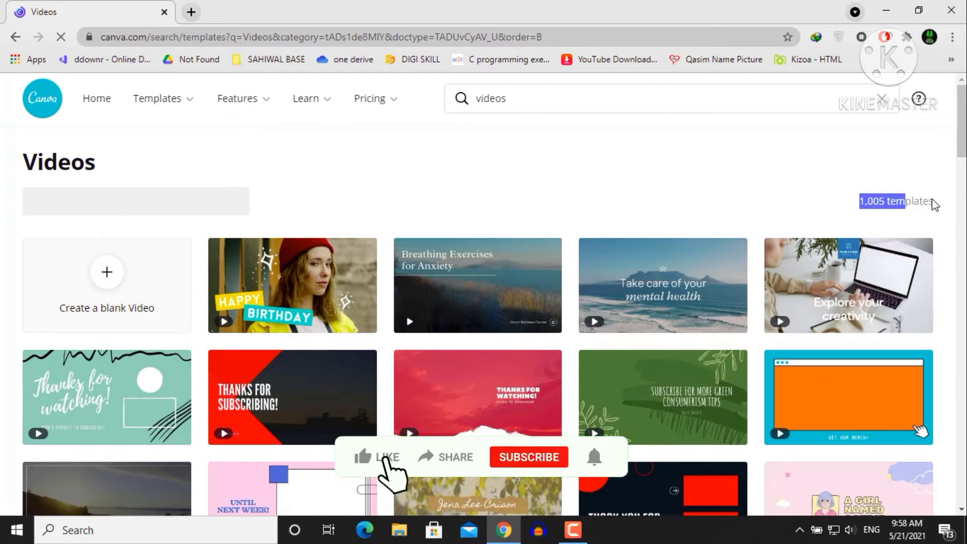
pyautogui.click(719, 149)
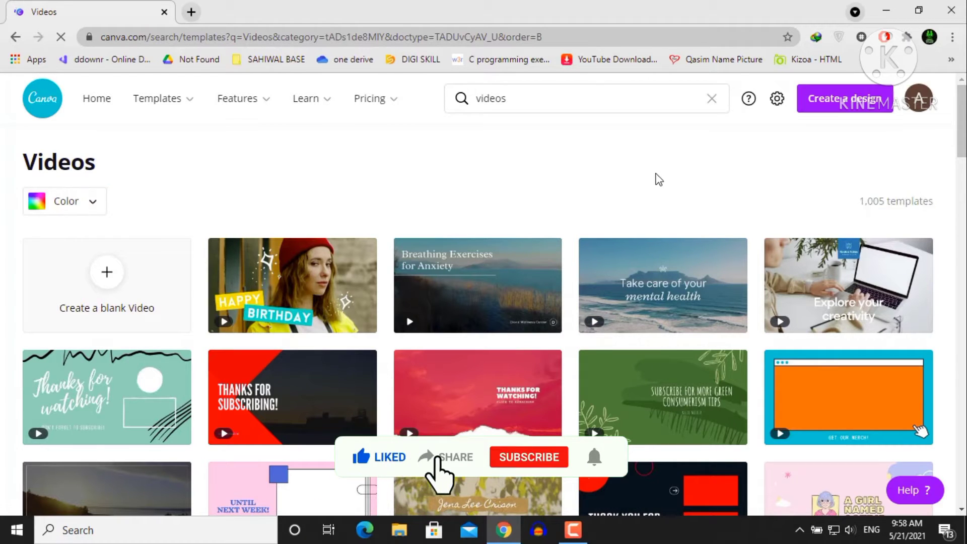
pyautogui.scroll(-3, 497, 151)
pyautogui.scroll(3, 486, 123)
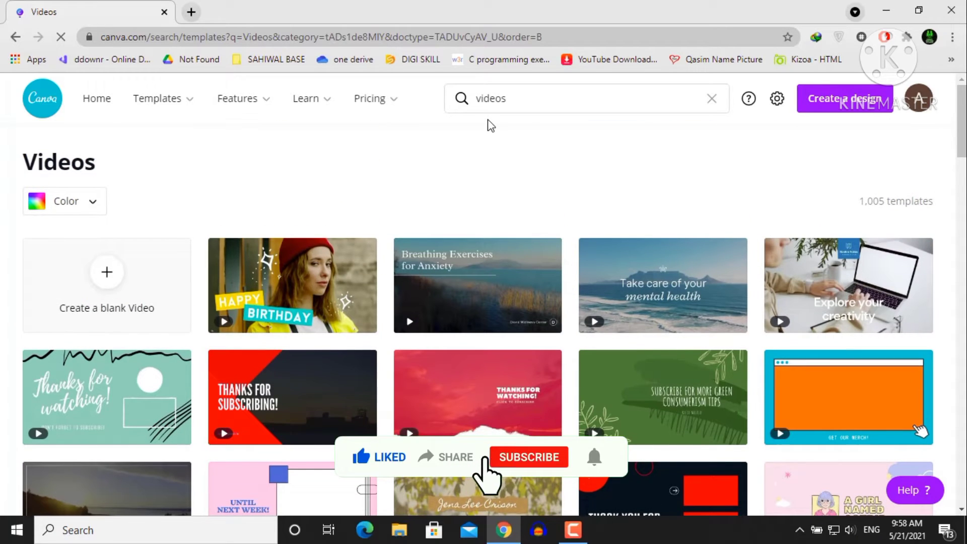
pyautogui.click(93, 203)
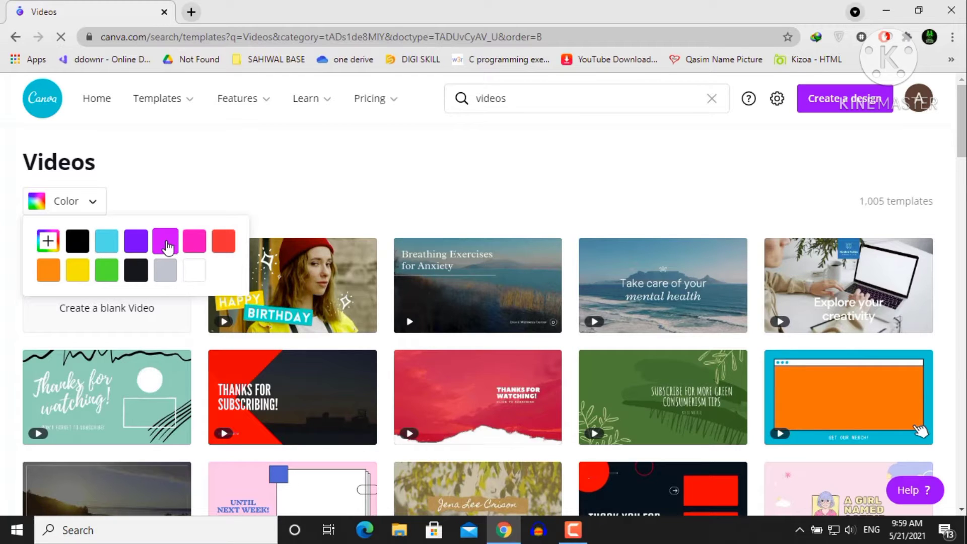
pyautogui.click(285, 169)
# Step: Create a blank video design from the Videos template page
pyautogui.scroll(-5, 588, 169)
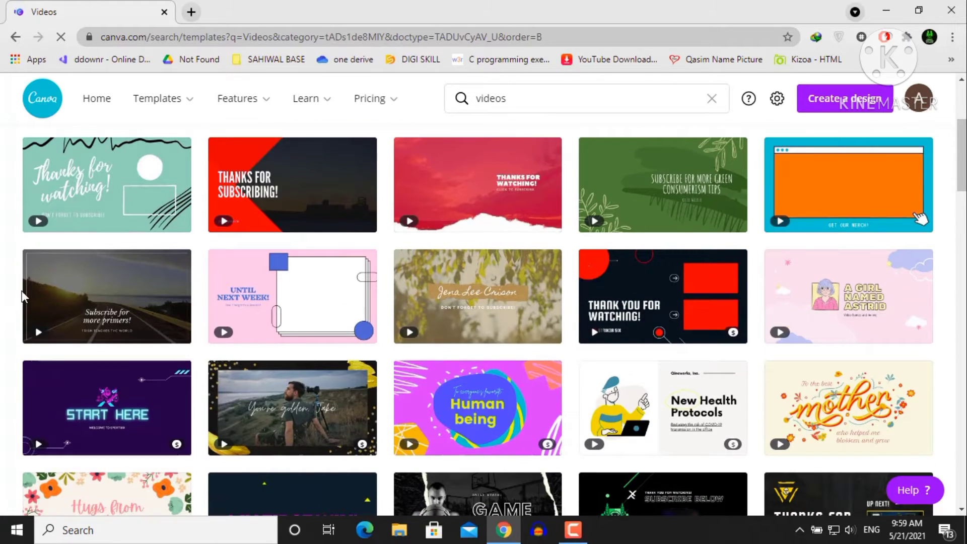
pyautogui.scroll(4, 24, 299)
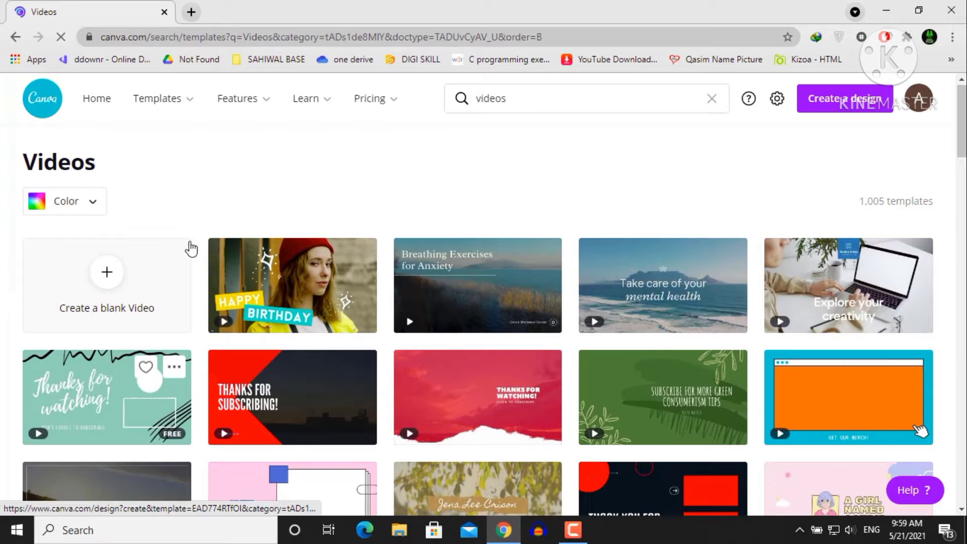
pyautogui.click(105, 288)
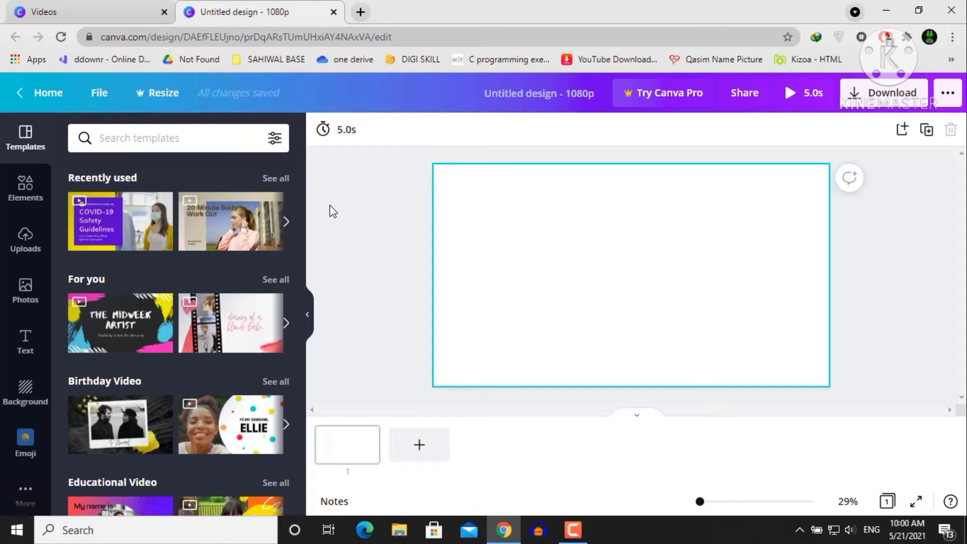
pyautogui.moveTo(408, 152); pyautogui.dragTo(409, 161)
pyautogui.moveTo(802, 377)
pyautogui.mouseDown()
pyautogui.moveTo(870, 383)
pyautogui.moveTo(863, 423)
pyautogui.mouseUp()
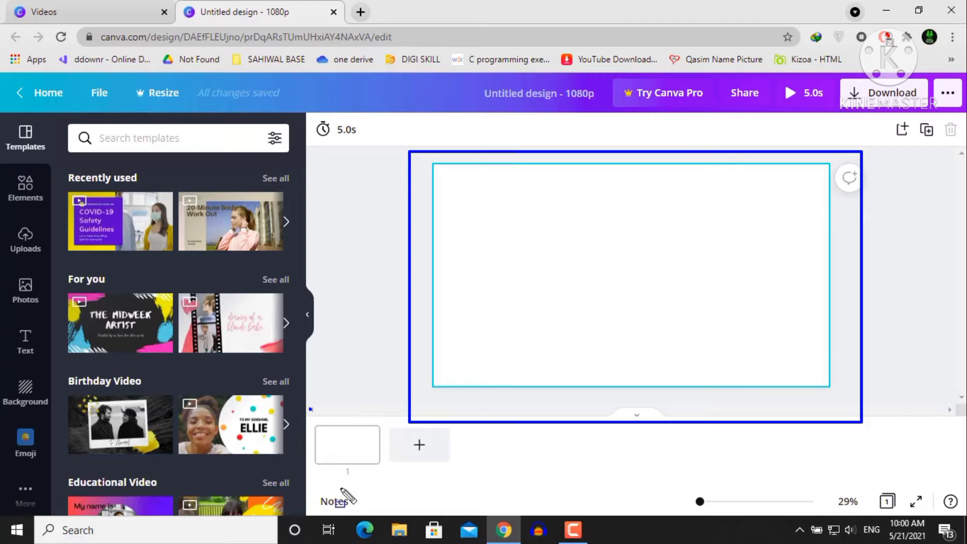
pyautogui.moveTo(370, 485); pyautogui.dragTo(392, 476)
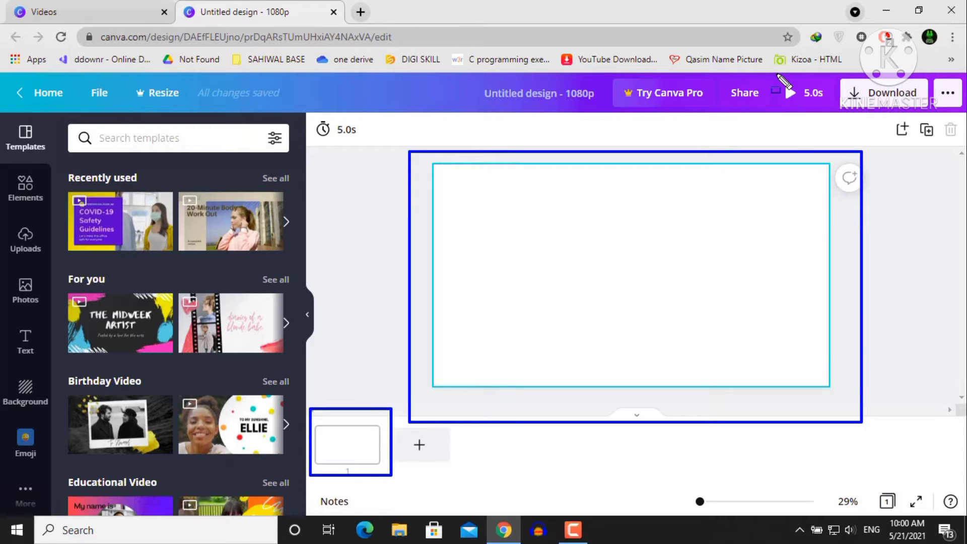
pyautogui.moveTo(776, 73)
pyautogui.mouseDown()
pyautogui.moveTo(801, 134)
pyautogui.moveTo(839, 118)
pyautogui.mouseUp()
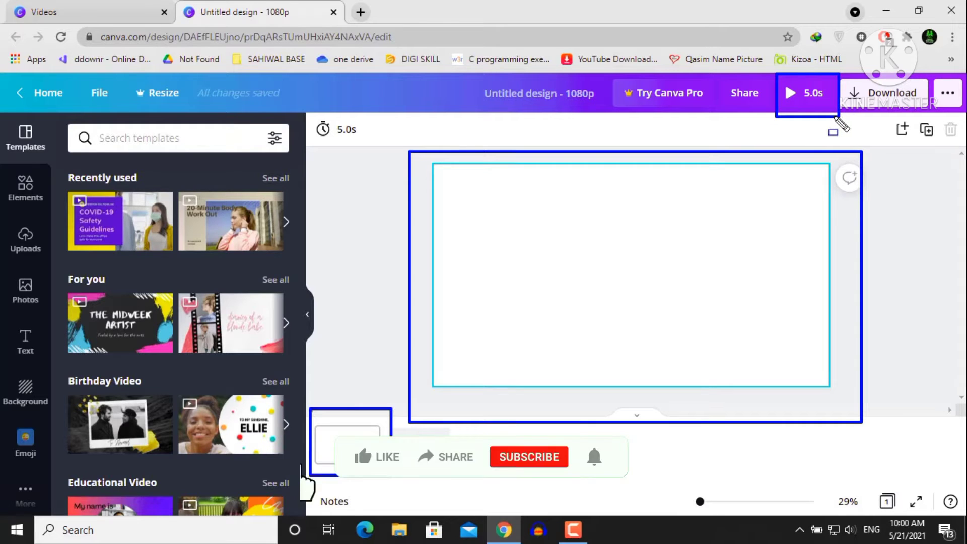
pyautogui.press('e')
pyautogui.moveTo(3, 209)
pyautogui.mouseDown()
pyautogui.moveTo(21, 506)
pyautogui.moveTo(52, 524)
pyautogui.mouseUp()
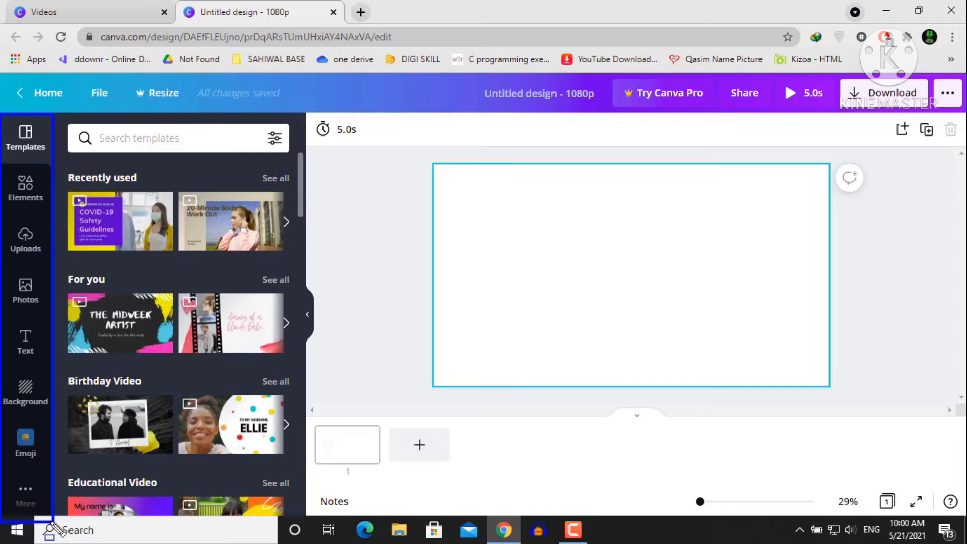
pyautogui.press('Escape')
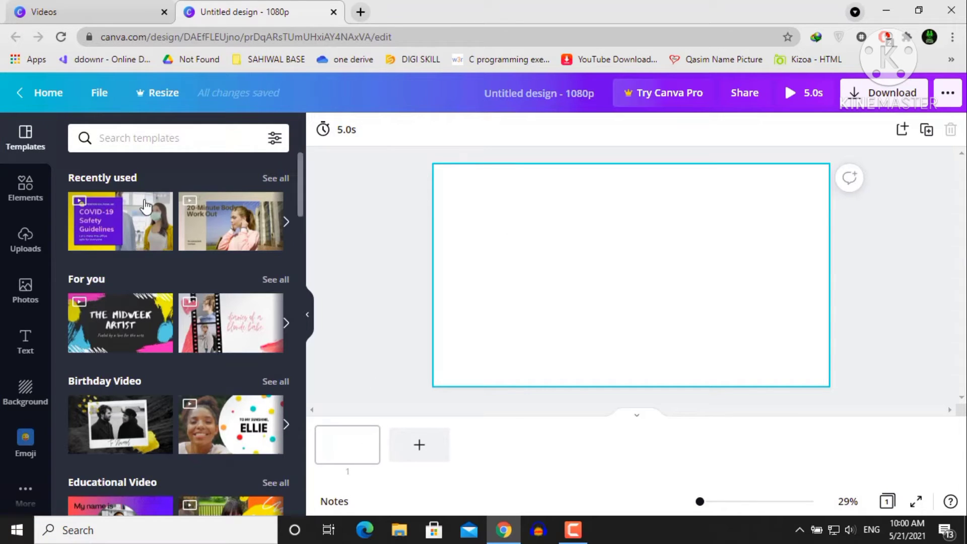
# Step: Look through the video template categories and the design's elements, uploads and photos libraries, including the recent photo searches
pyautogui.scroll(-7, 148, 240)
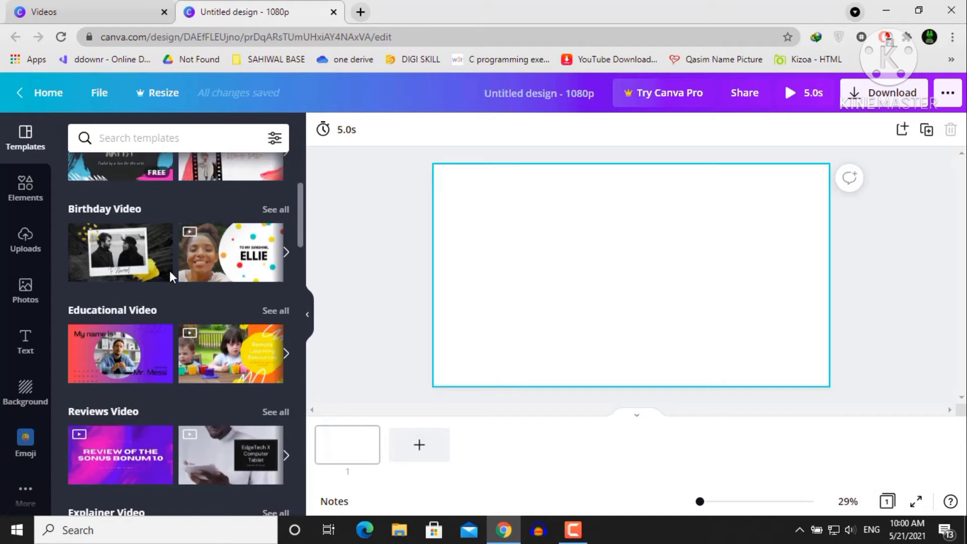
pyautogui.click(15, 201)
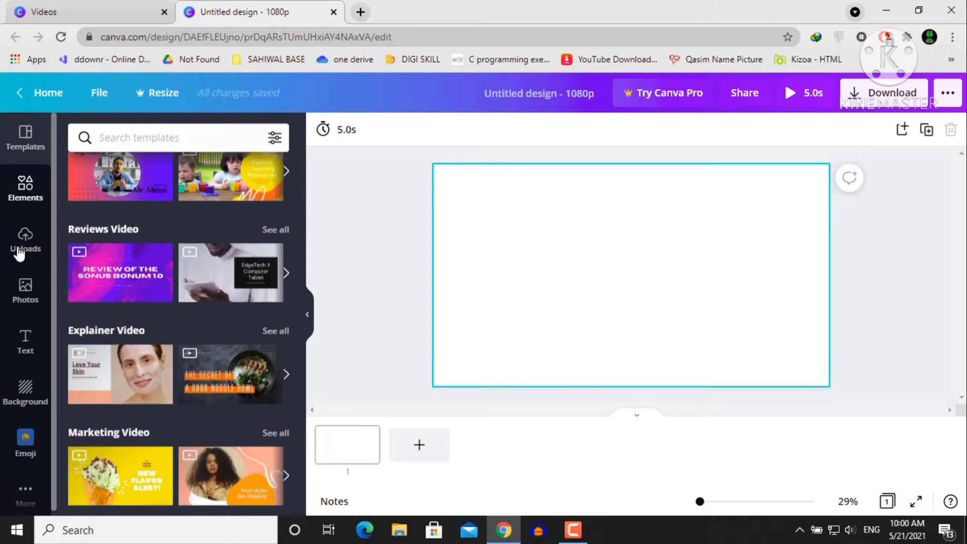
pyautogui.click(19, 252)
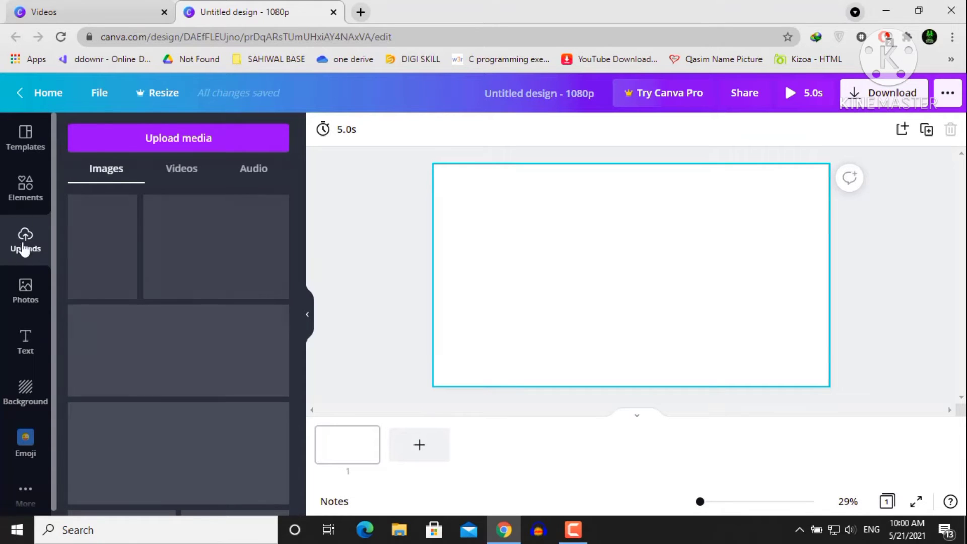
pyautogui.click(18, 300)
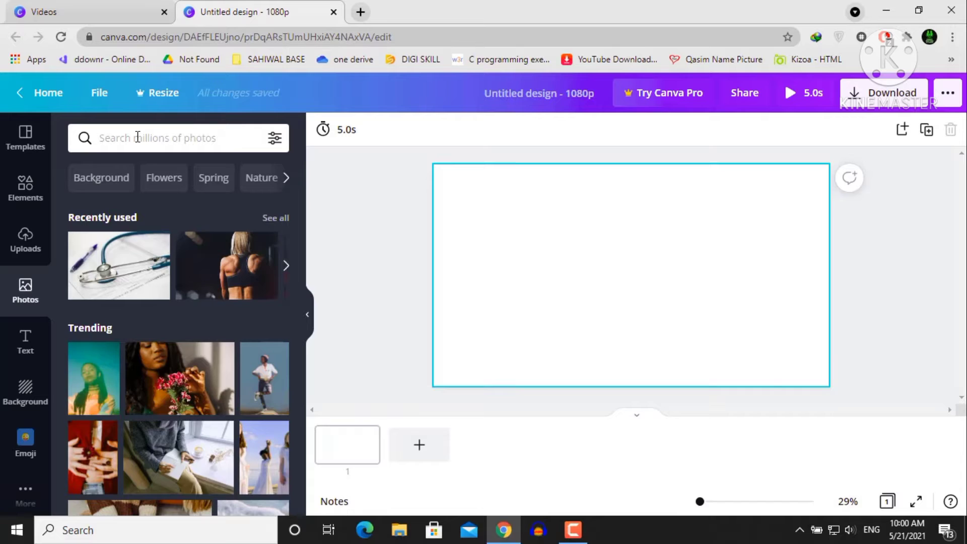
pyautogui.click(137, 137)
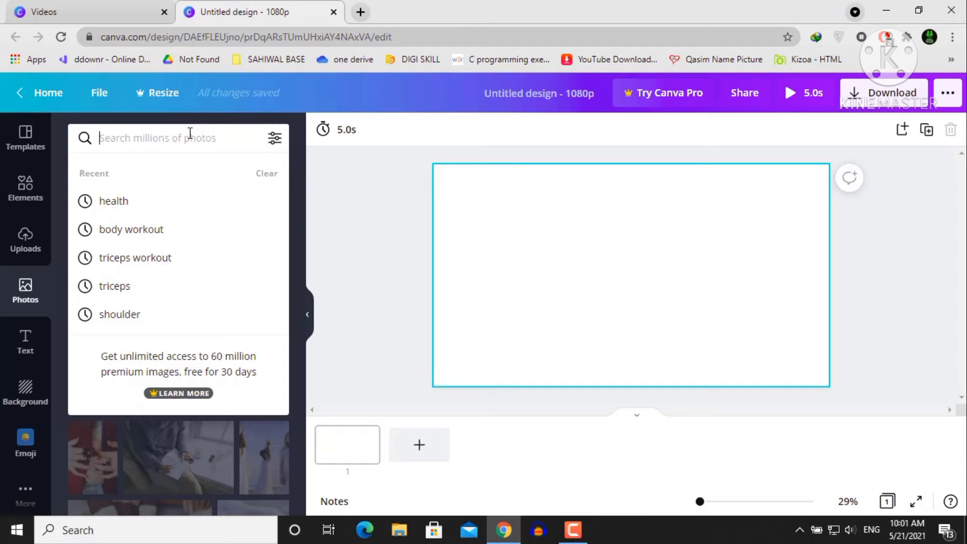
pyautogui.press('Escape')
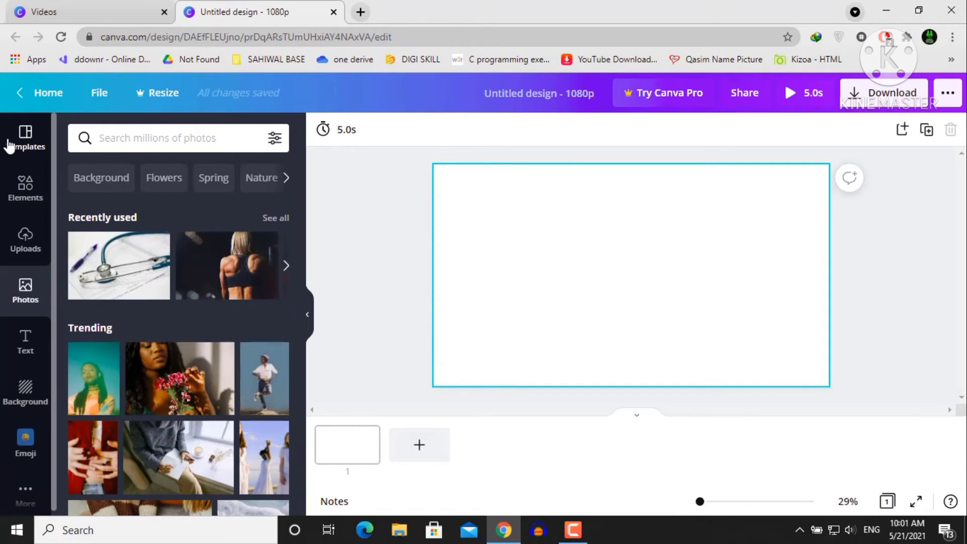
# Step: Search the templates for "health" using the Health Videos suggestion
pyautogui.click(9, 146)
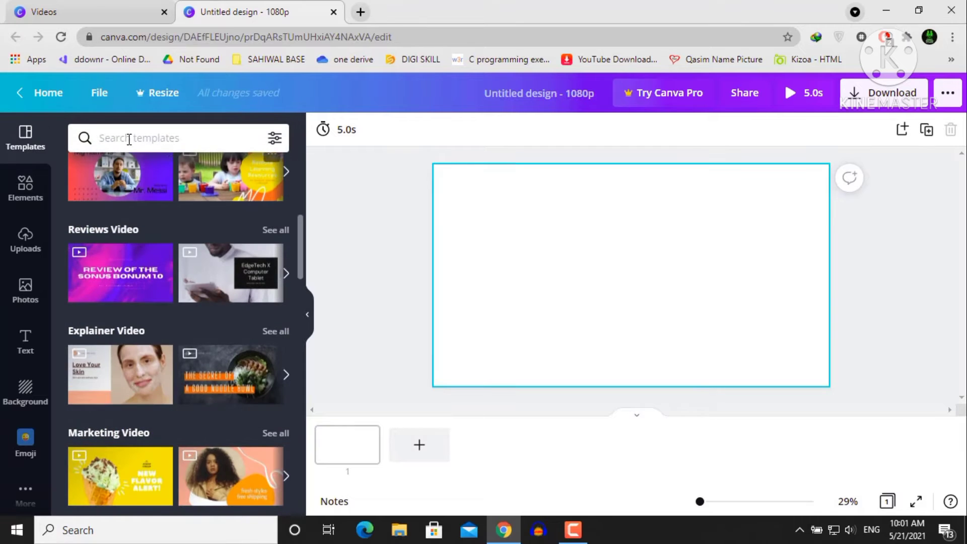
pyautogui.click(150, 138)
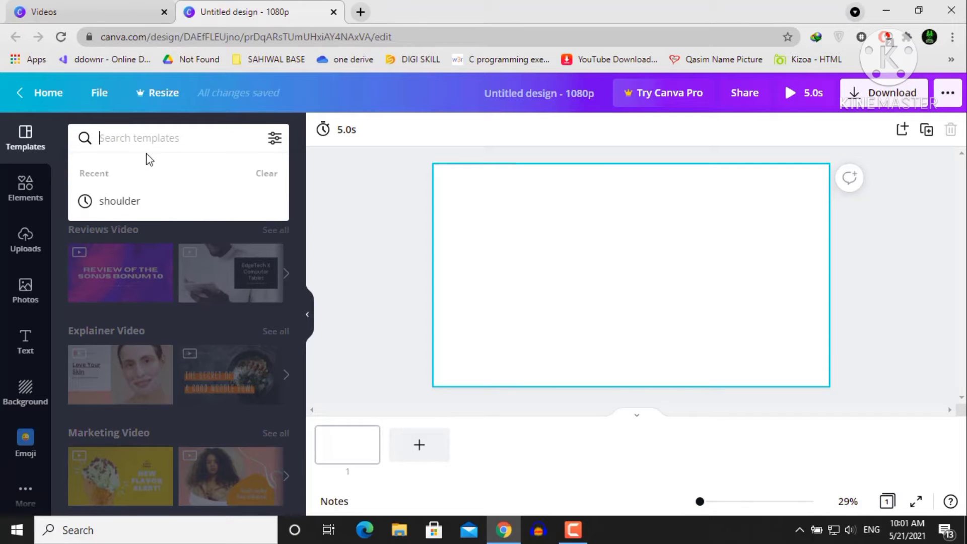
pyautogui.write('health')
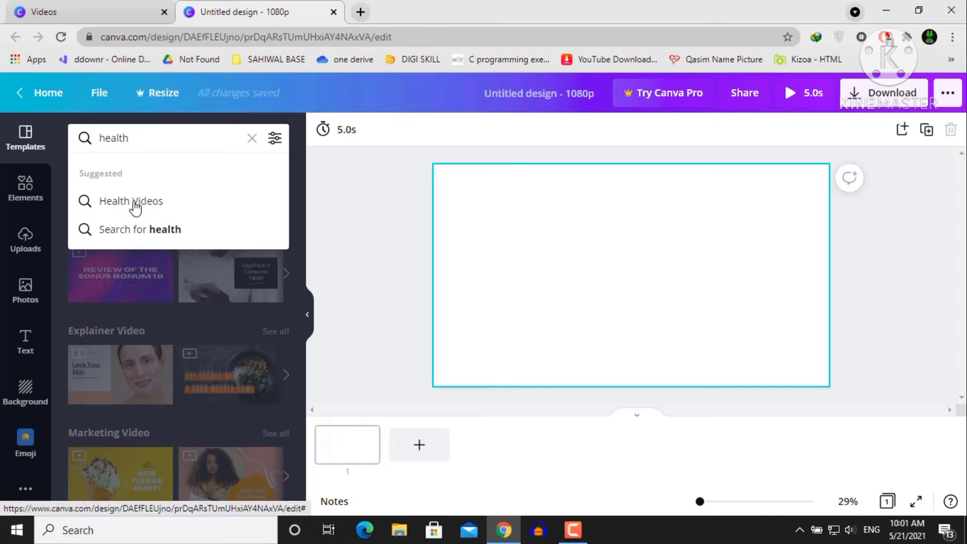
pyautogui.click(73, 204)
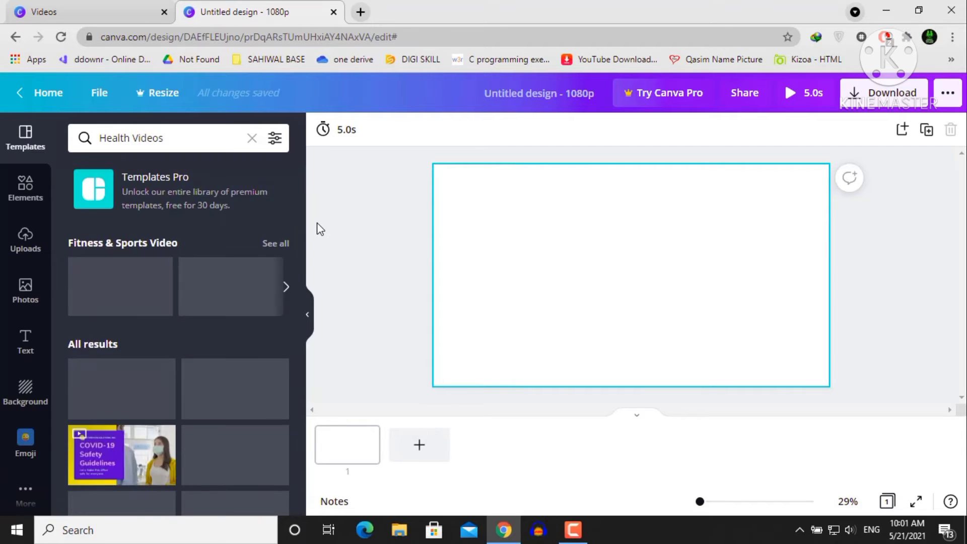
# Step: Apply the "COVID-19 Safety Guidelines" title page of the coronavirus safety training video template to the blank page
pyautogui.scroll(-5, 144, 288)
pyautogui.scroll(3, 143, 289)
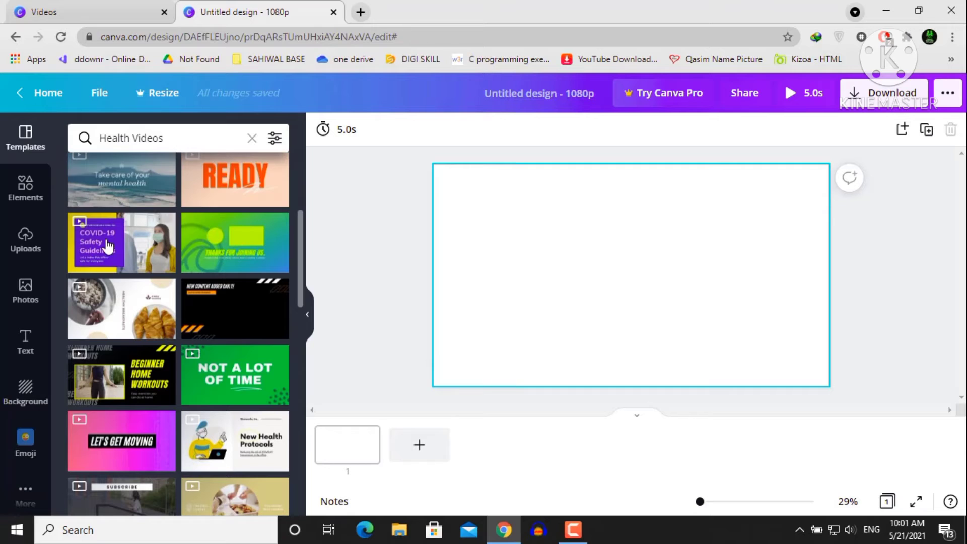
pyautogui.click(84, 254)
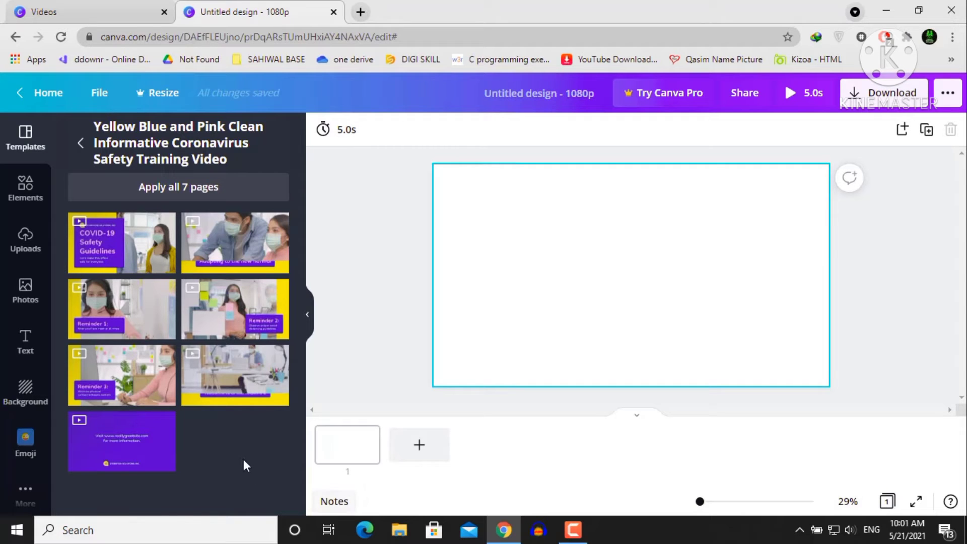
pyautogui.click(130, 251)
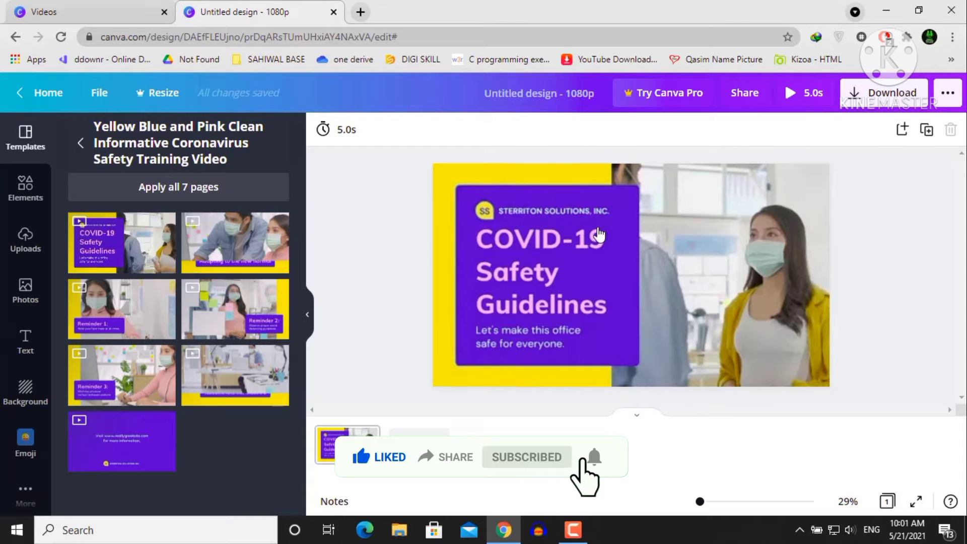
# Step: Review the available page animations and apply the Block animation to the COVID-19 title page
pyautogui.click(442, 305)
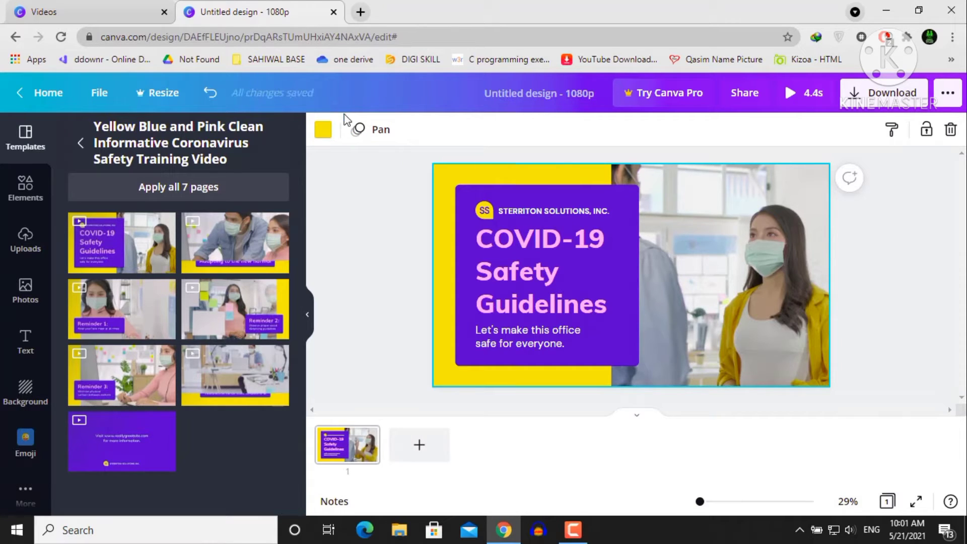
pyautogui.click(359, 132)
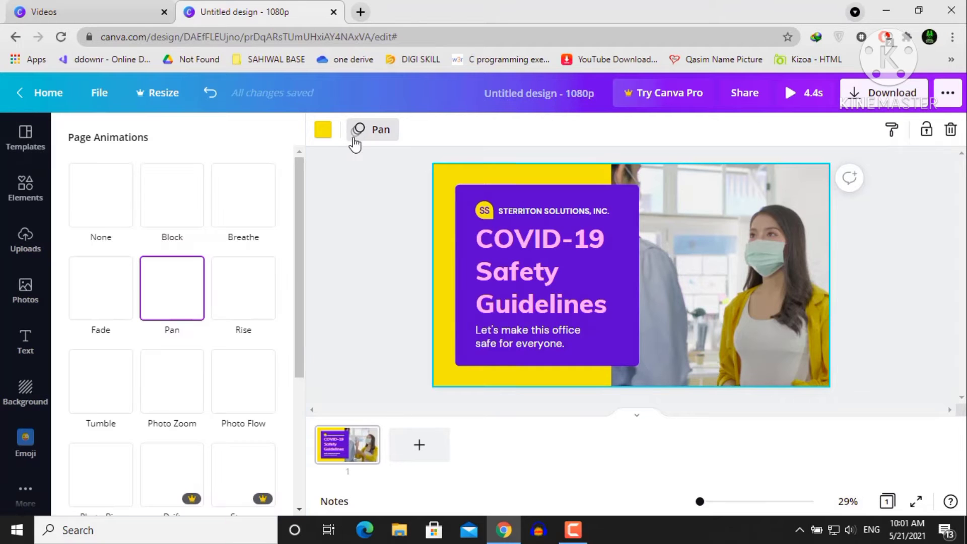
pyautogui.scroll(-4, 147, 233)
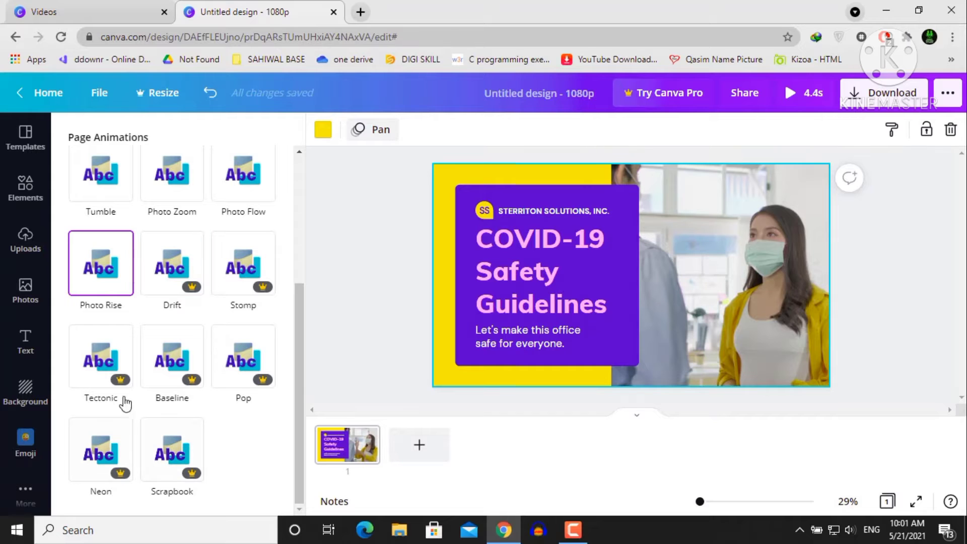
pyautogui.scroll(4, 218, 337)
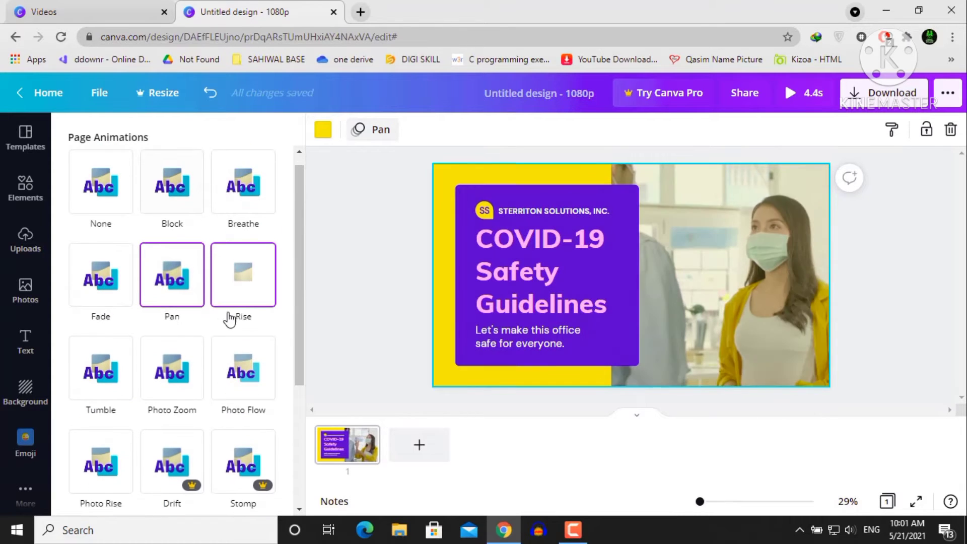
pyautogui.scroll(-4, 220, 335)
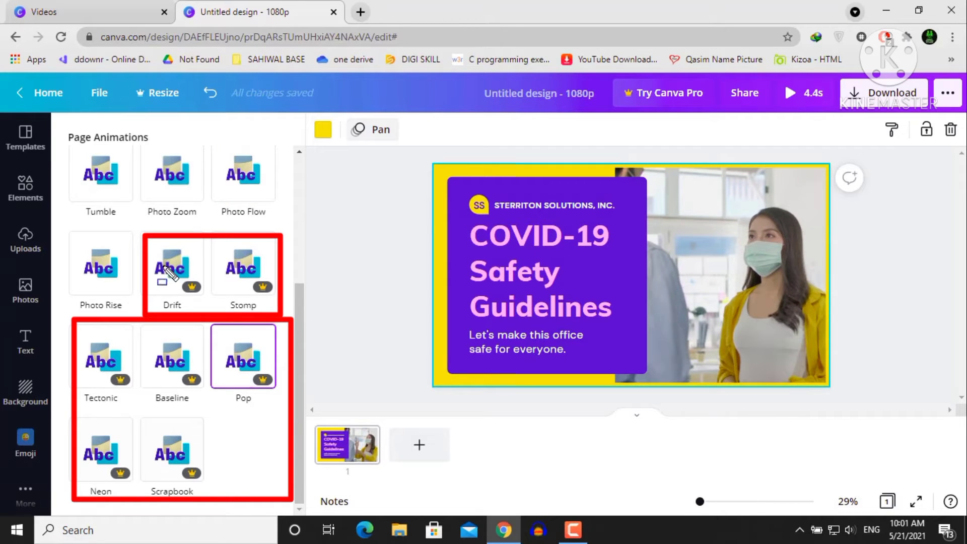
pyautogui.moveTo(173, 266)
pyautogui.mouseDown()
pyautogui.moveTo(184, 301)
pyautogui.moveTo(209, 303)
pyautogui.mouseUp()
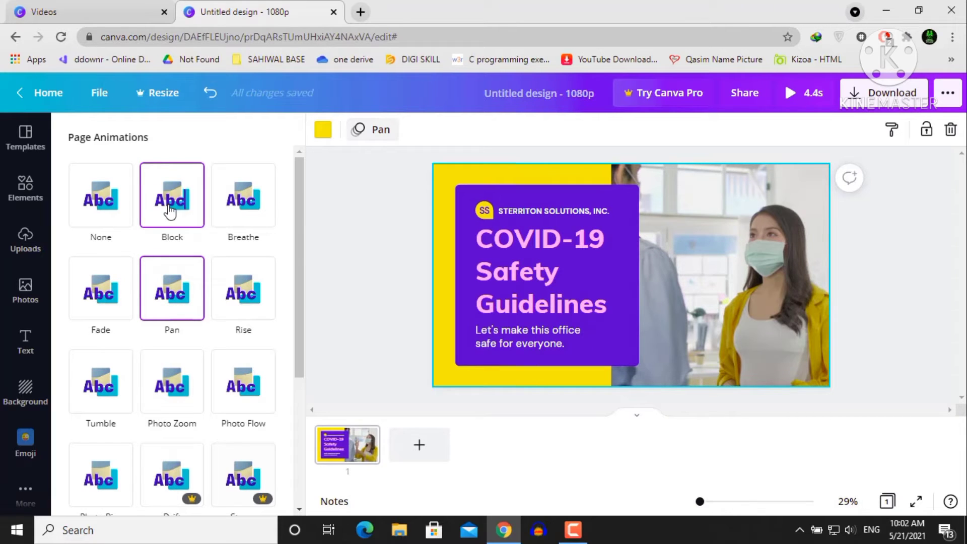
pyautogui.click(170, 211)
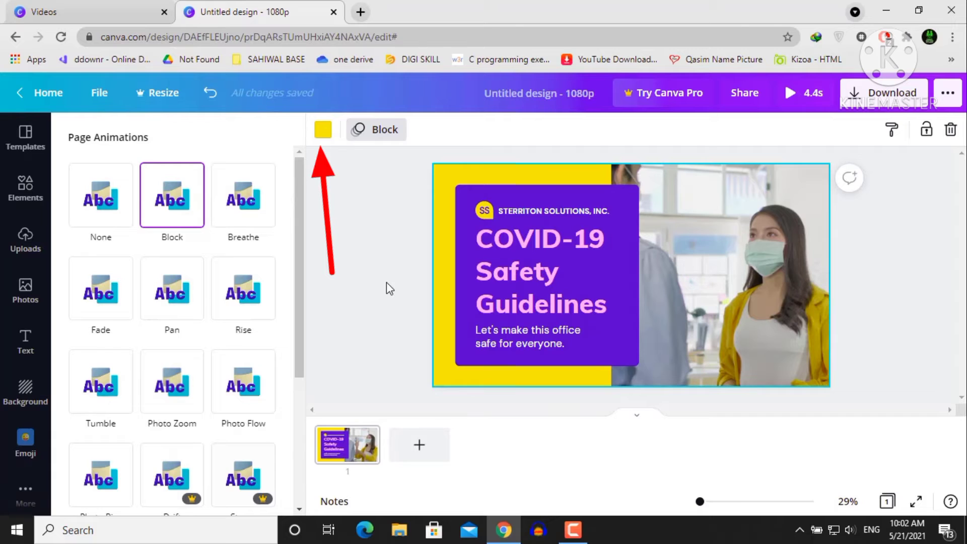
# Step: Change the title page's background colour to the bright red from the default colours
pyautogui.click(323, 132)
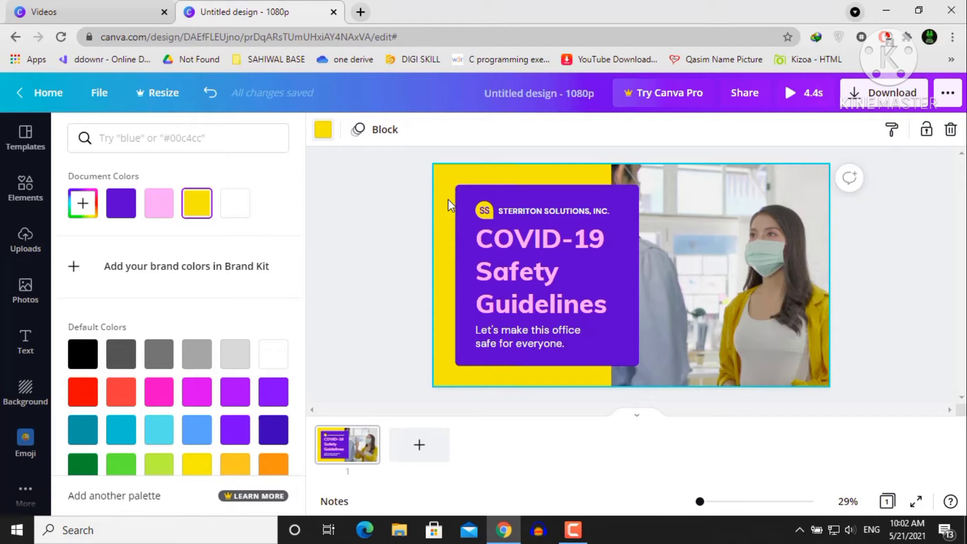
pyautogui.scroll(-1, 86, 306)
pyautogui.click(90, 354)
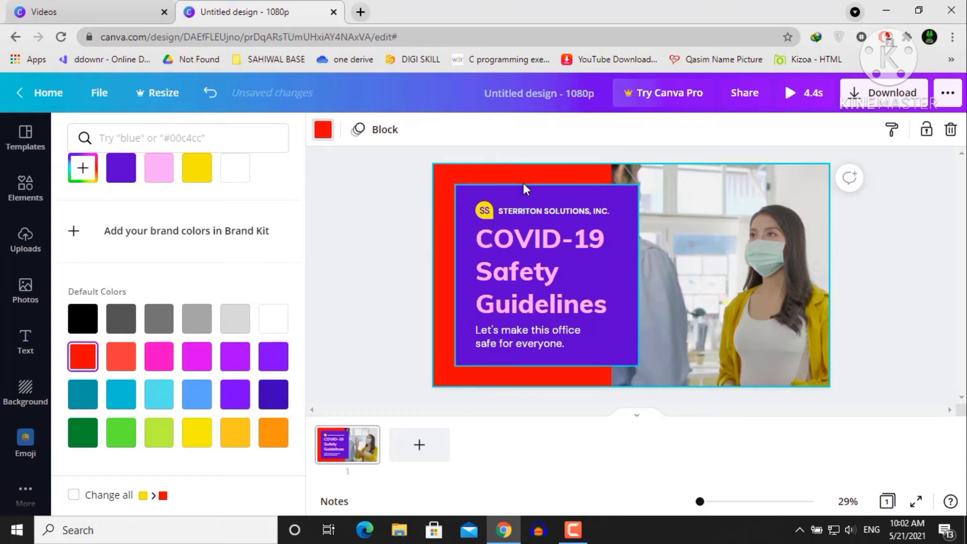
# Step: Change the title page's background colour back to yellow from the document colours
pyautogui.click(193, 182)
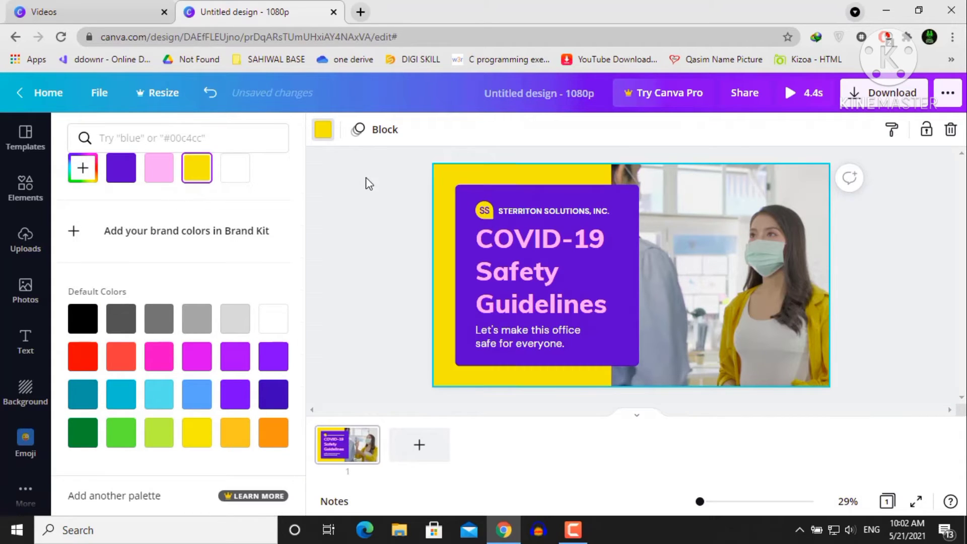
pyautogui.click(364, 203)
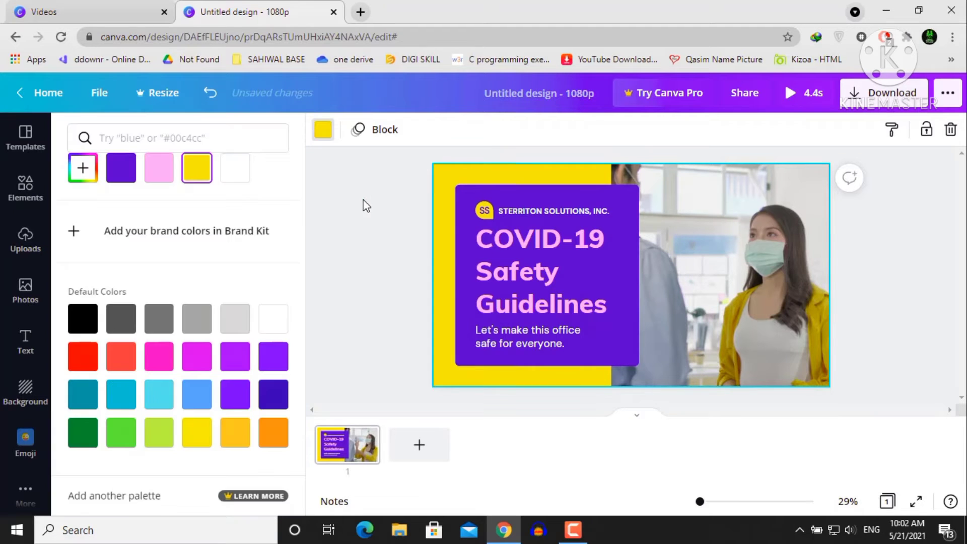
pyautogui.click(361, 201)
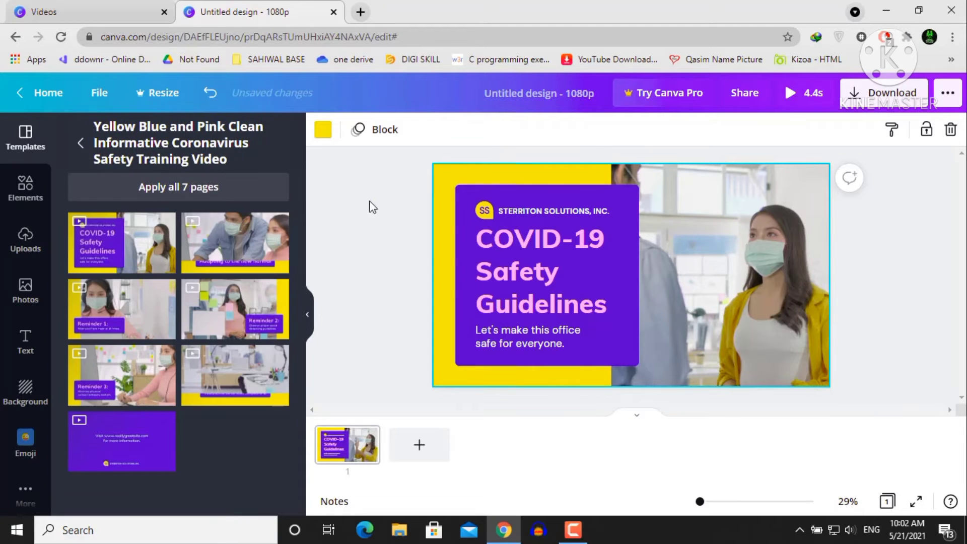
# Step: Search the elements library for "health" and browse the results
pyautogui.click(13, 201)
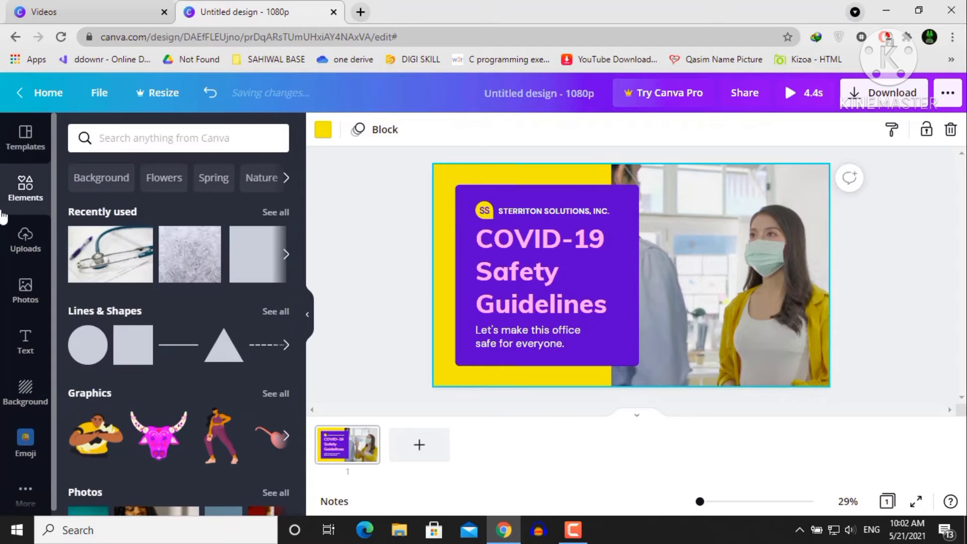
pyautogui.scroll(-2, 100, 307)
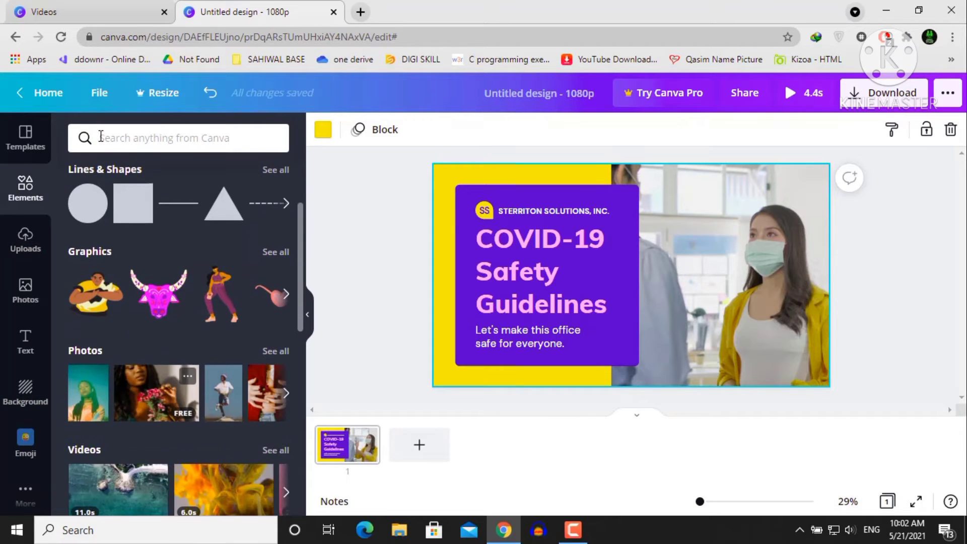
pyautogui.click(111, 138)
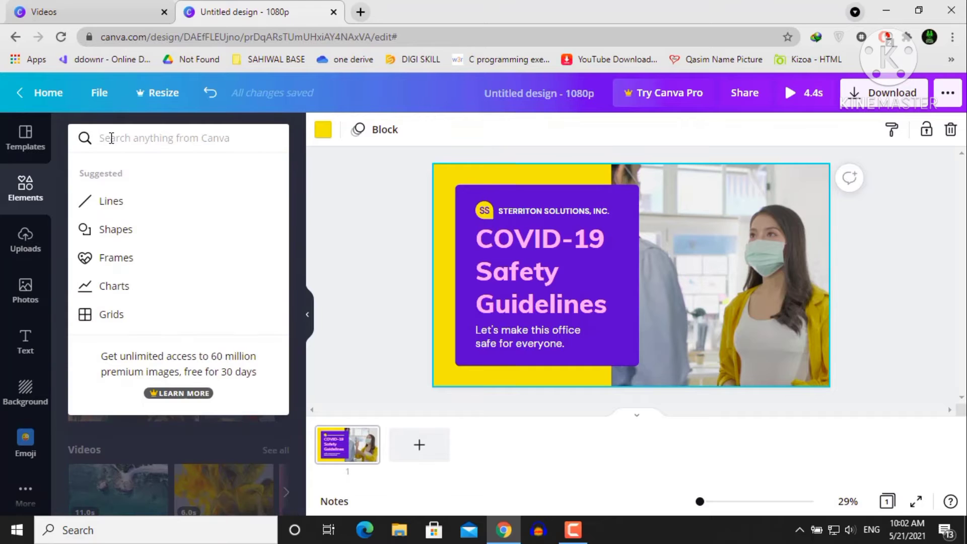
pyautogui.write('health')
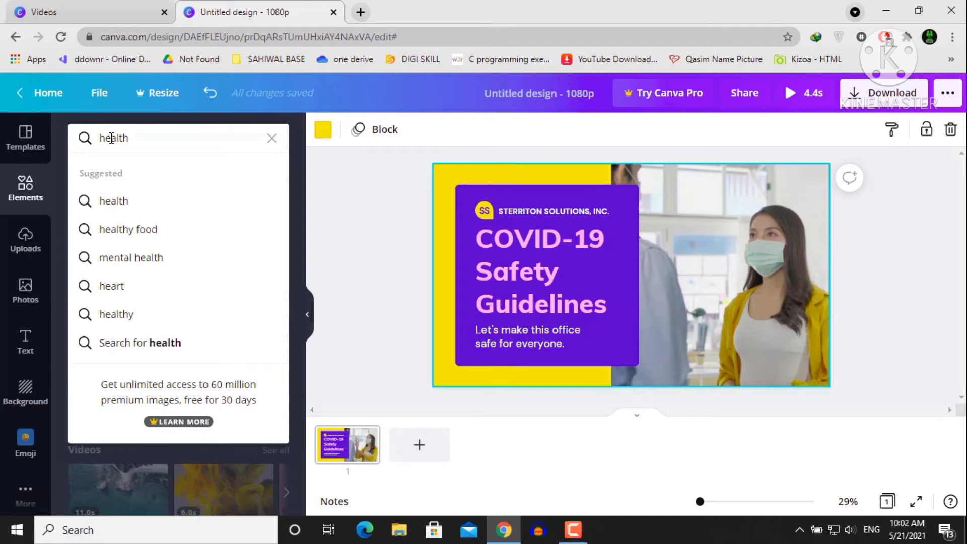
pyautogui.press('Return')
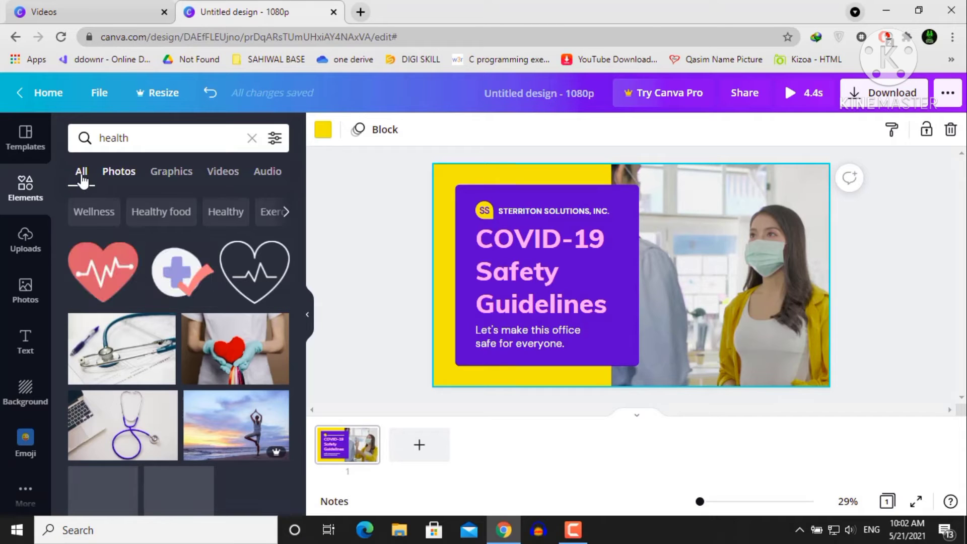
pyautogui.scroll(-2, 197, 373)
pyautogui.scroll(-3, 197, 373)
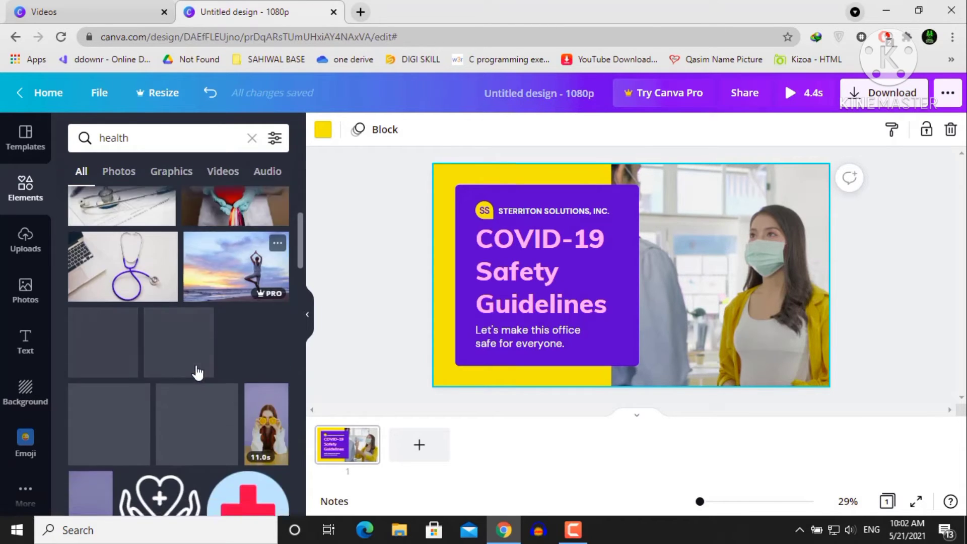
pyautogui.scroll(5, 190, 356)
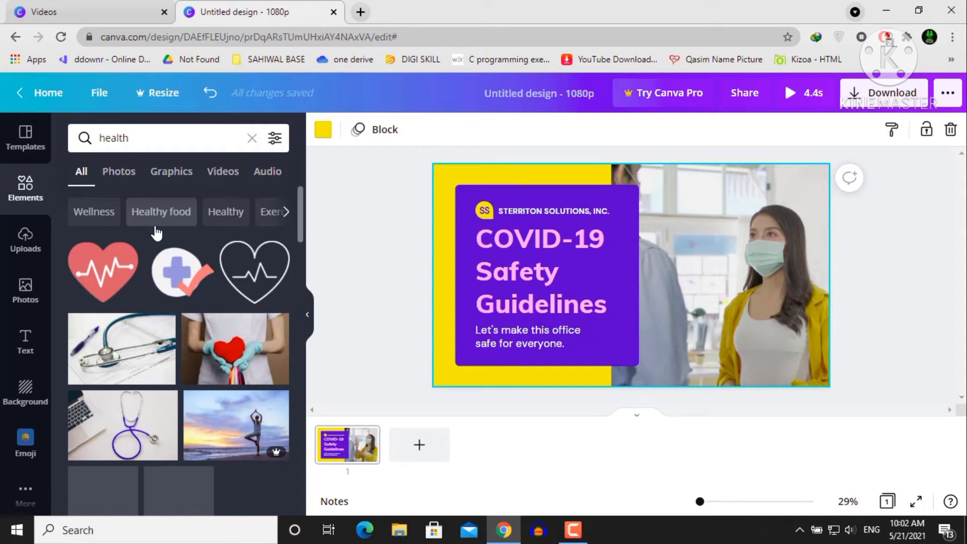
# Step: Try the red heartbeat graphic over the lower part of the title page's photo and remove it
pyautogui.click(101, 279)
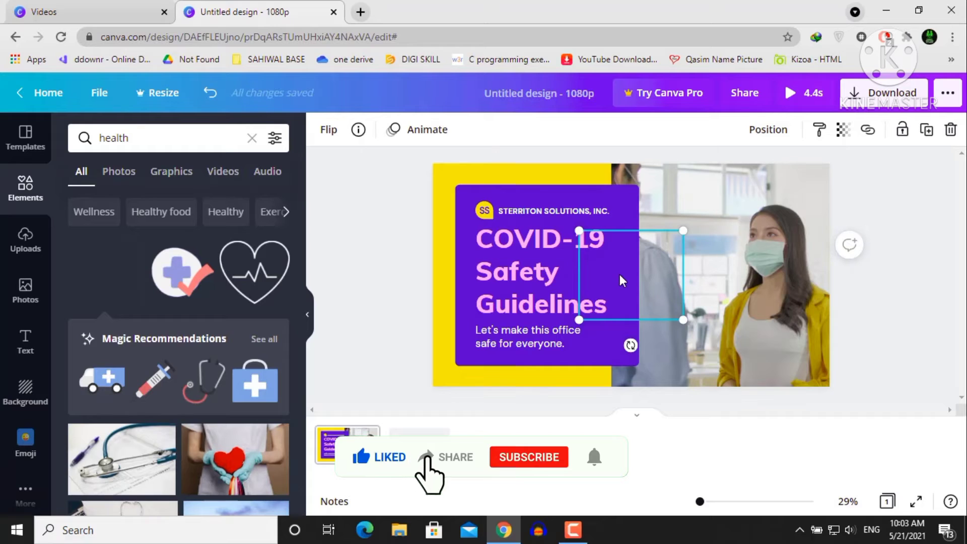
pyautogui.moveTo(663, 254); pyautogui.dragTo(665, 317)
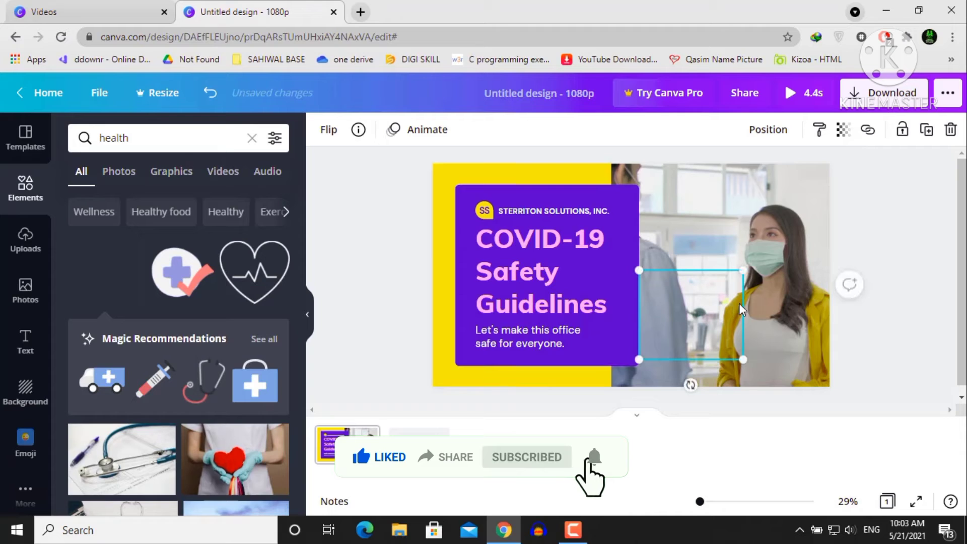
pyautogui.click(684, 328)
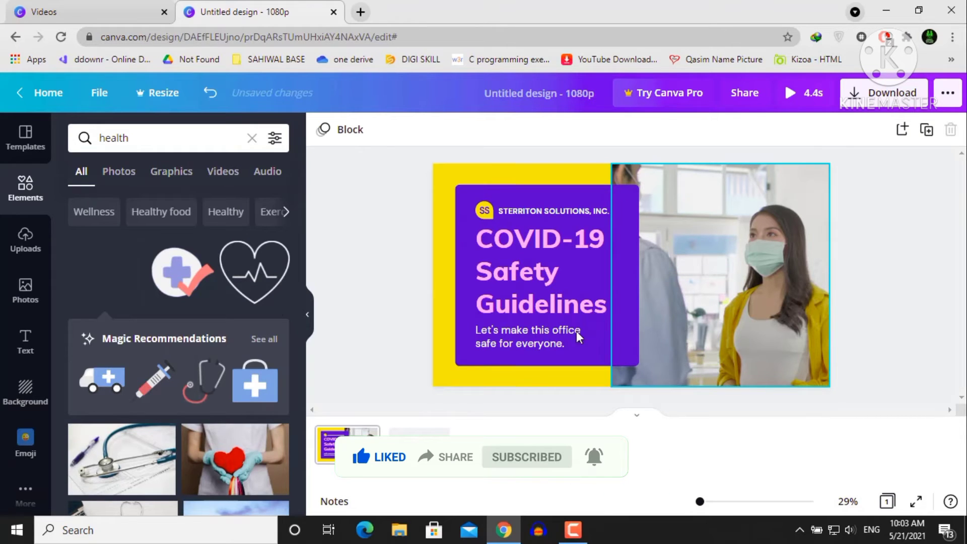
# Step: Place the medical cross and check mark graphic over the lower part of the photo, and delete it
pyautogui.click(171, 275)
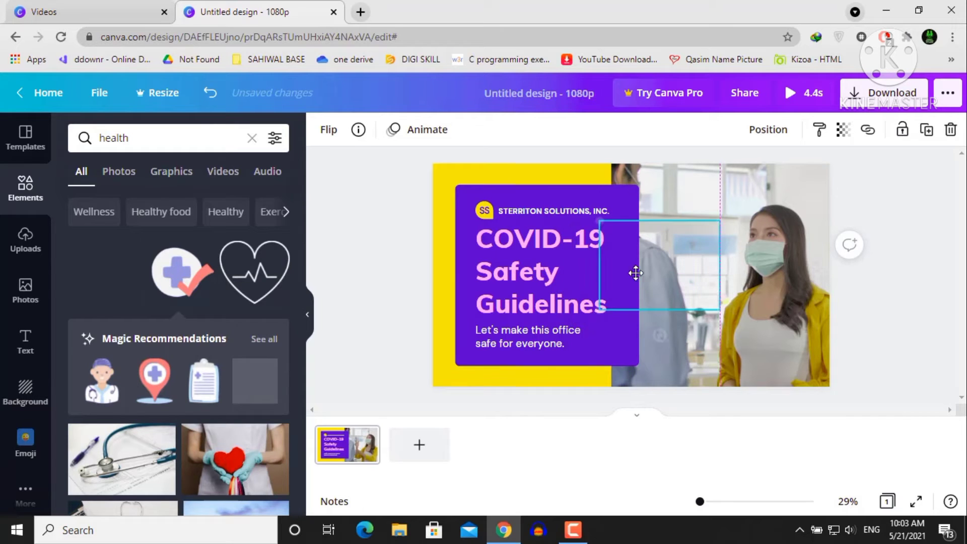
pyautogui.moveTo(636, 273); pyautogui.dragTo(676, 340)
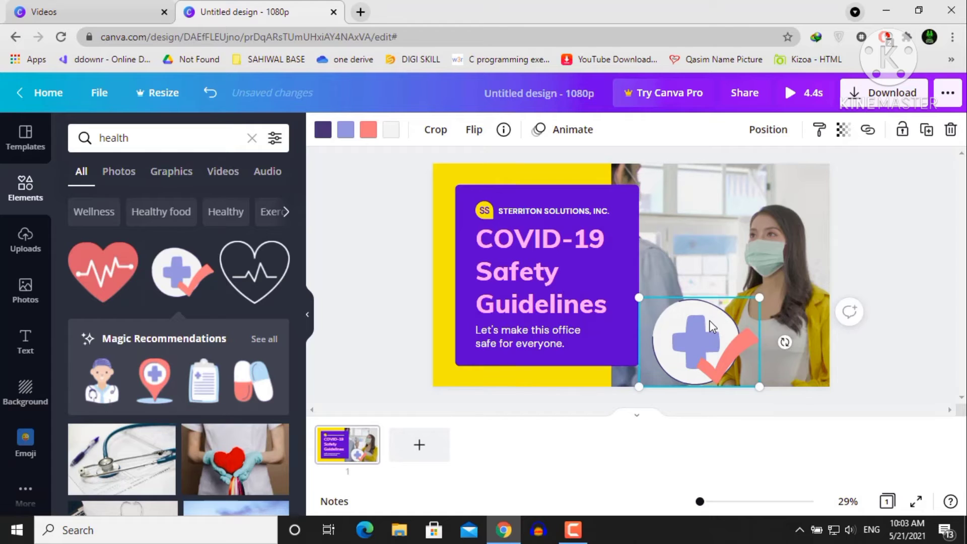
pyautogui.press('Delete')
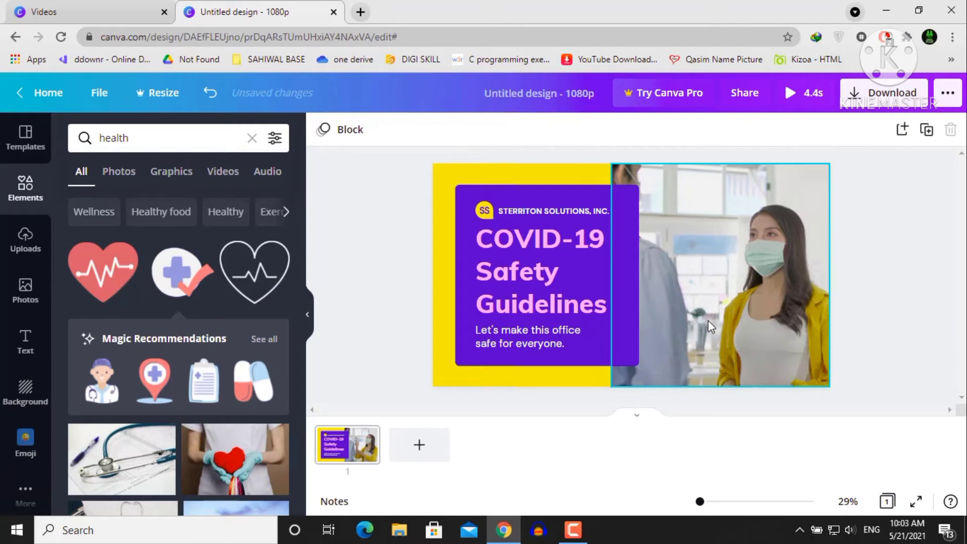
# Step: Look through the available text styles, backgrounds, emoji and additional Canva apps
pyautogui.click(20, 343)
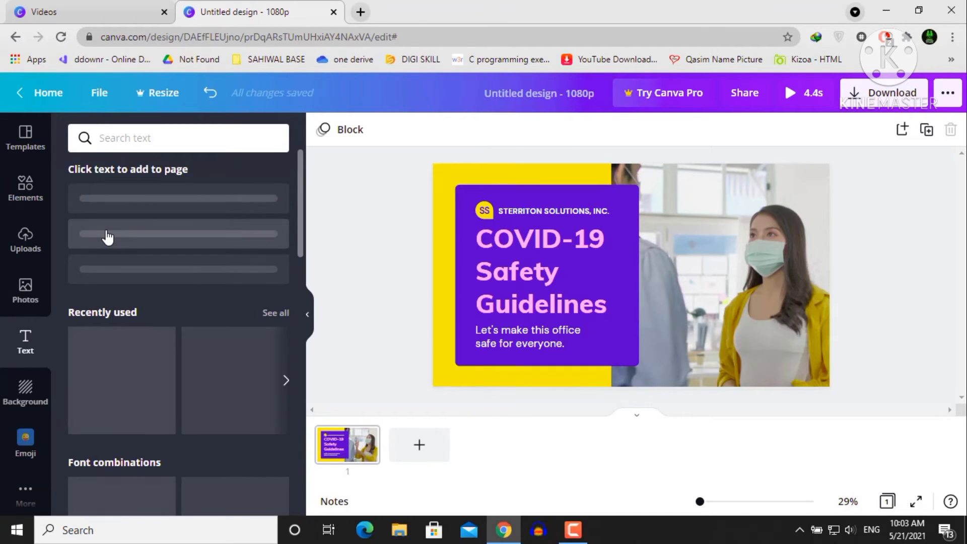
pyautogui.scroll(-1, 123, 244)
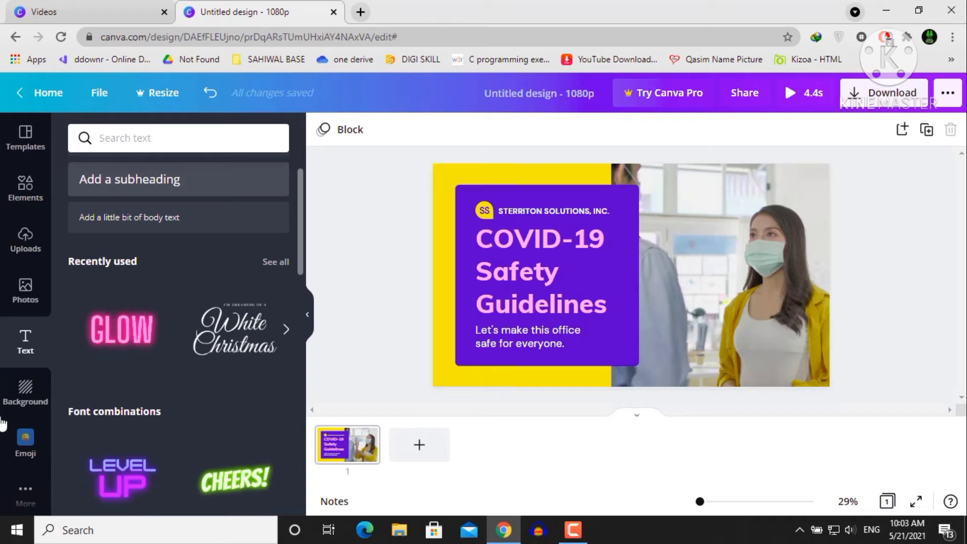
pyautogui.click(27, 406)
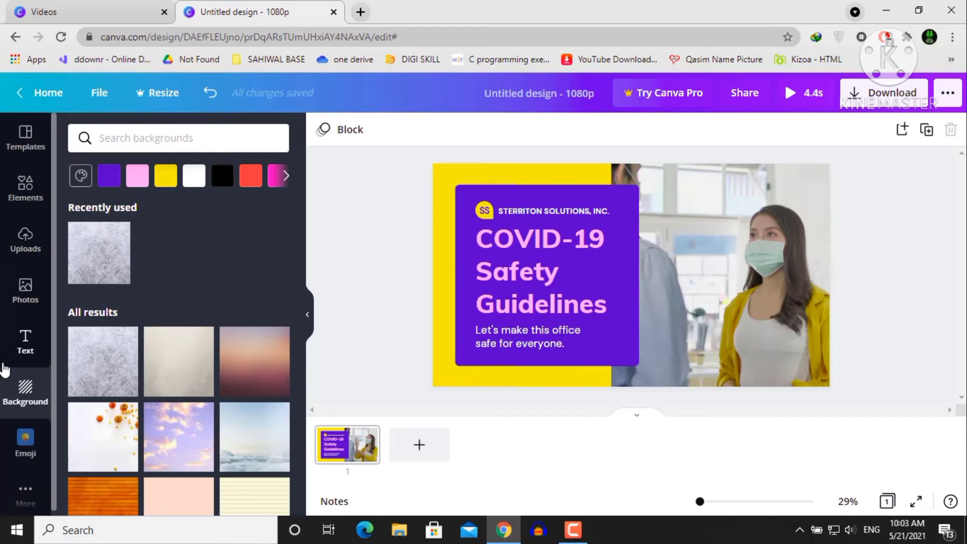
pyautogui.scroll(-1, 20, 403)
pyautogui.click(28, 441)
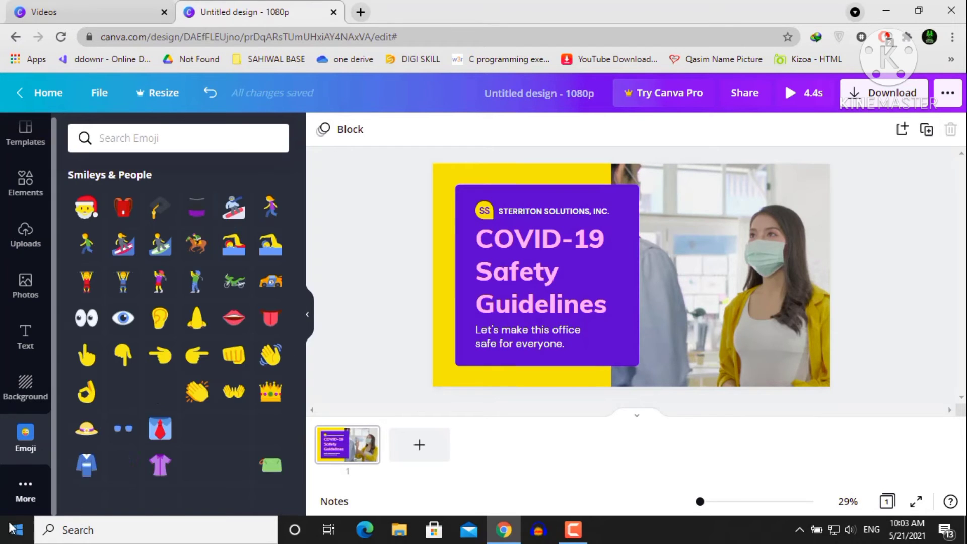
pyautogui.click(19, 497)
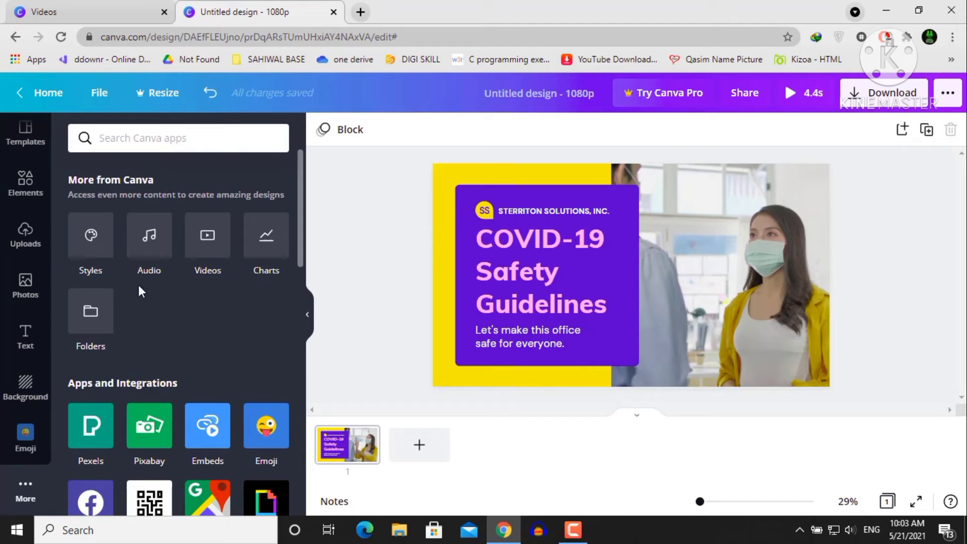
pyautogui.scroll(1, 23, 242)
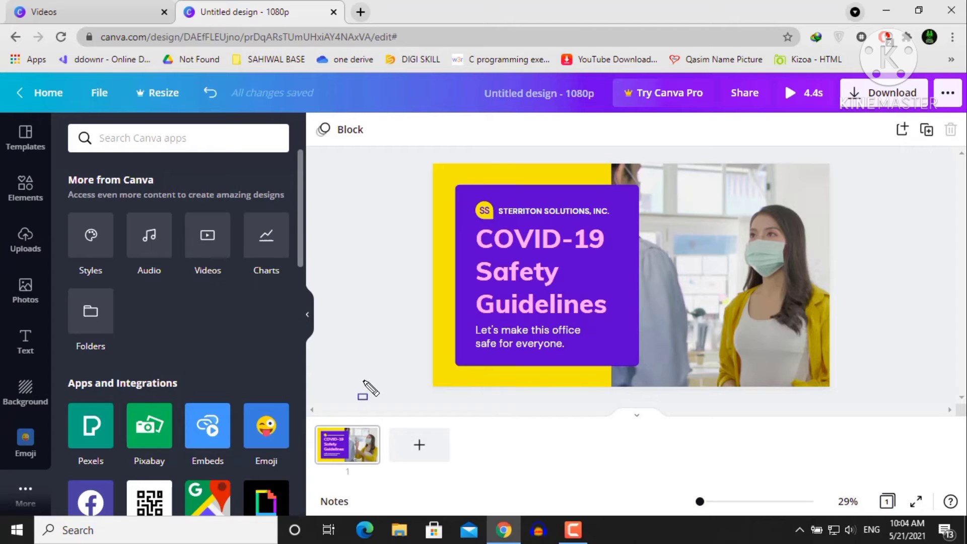
# Step: Add a second page and apply the "Adapting to the new normal" template page to it
pyautogui.moveTo(401, 448); pyautogui.dragTo(443, 467)
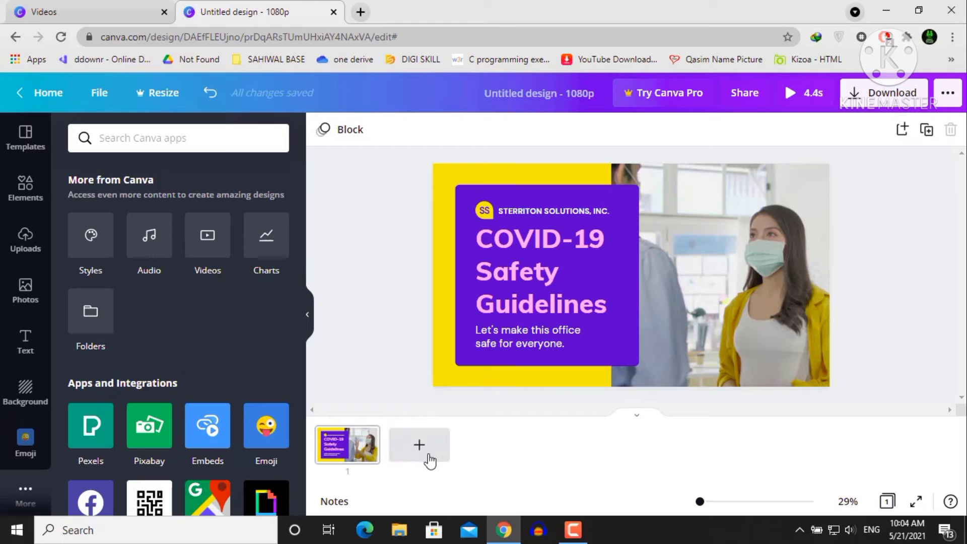
pyautogui.click(430, 461)
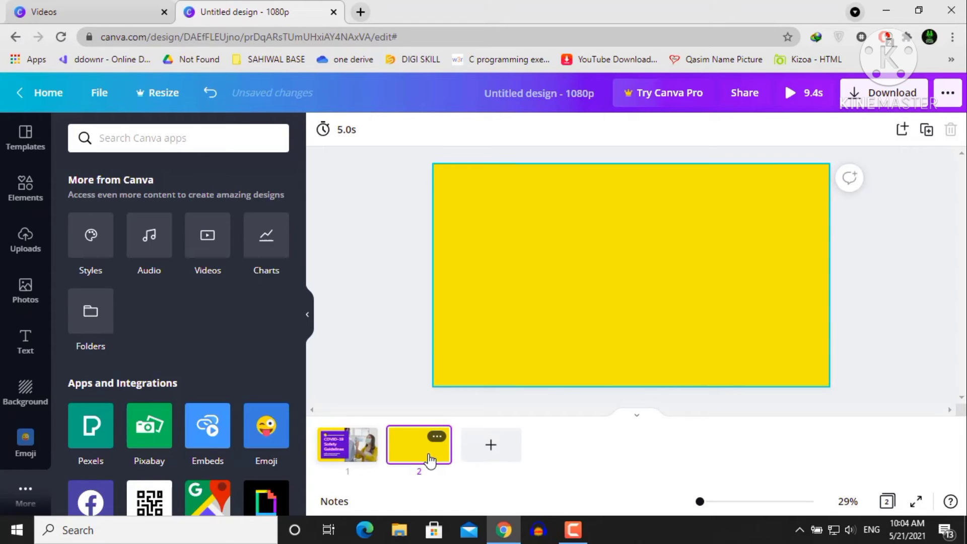
pyautogui.click(31, 160)
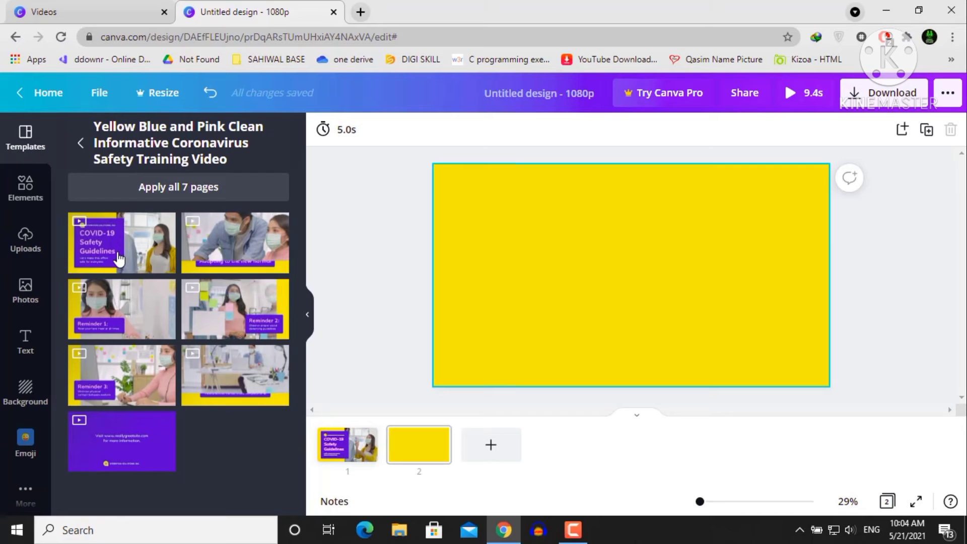
pyautogui.click(247, 235)
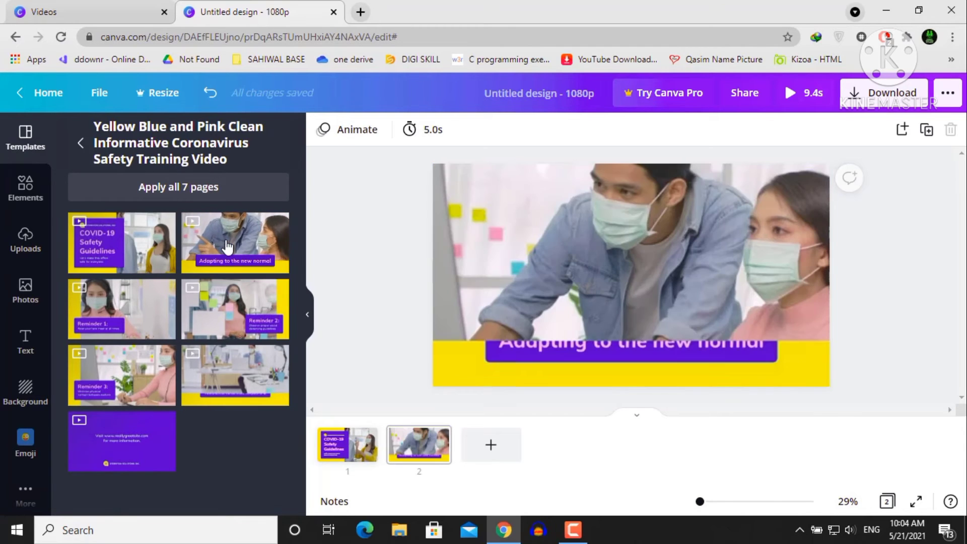
pyautogui.click(633, 288)
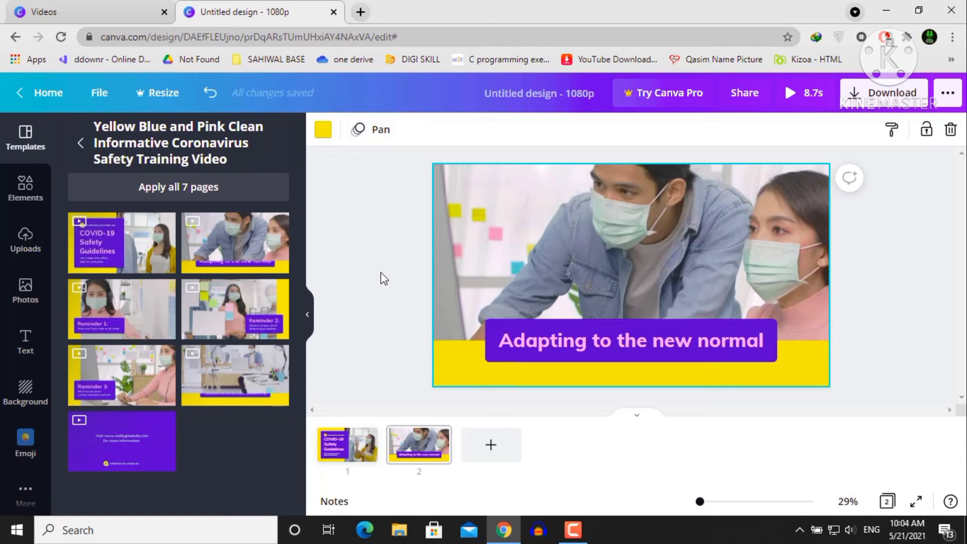
# Step: Add further pages to the video and apply the Reminder 1, Reminder 2 and Reminder 3 template pages
pyautogui.click(491, 445)
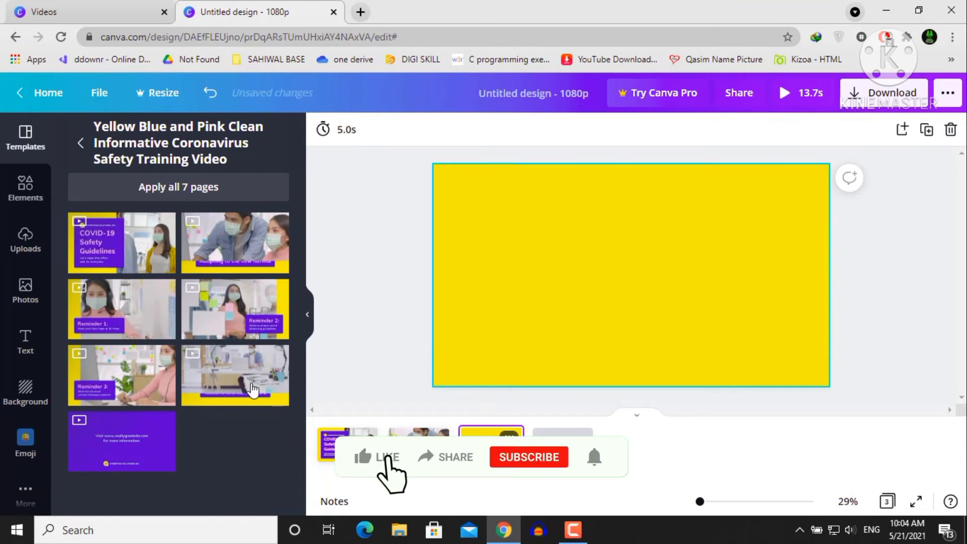
pyautogui.click(129, 340)
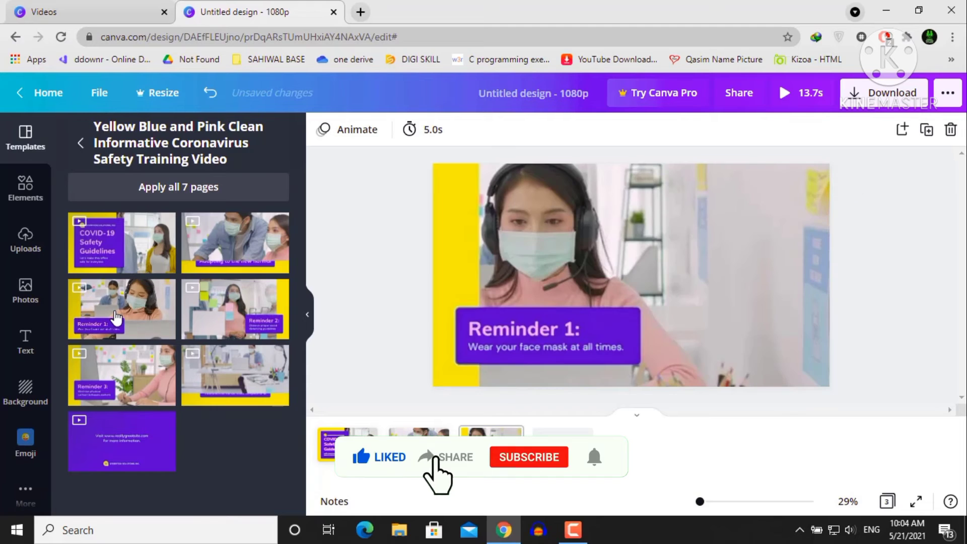
pyautogui.click(563, 445)
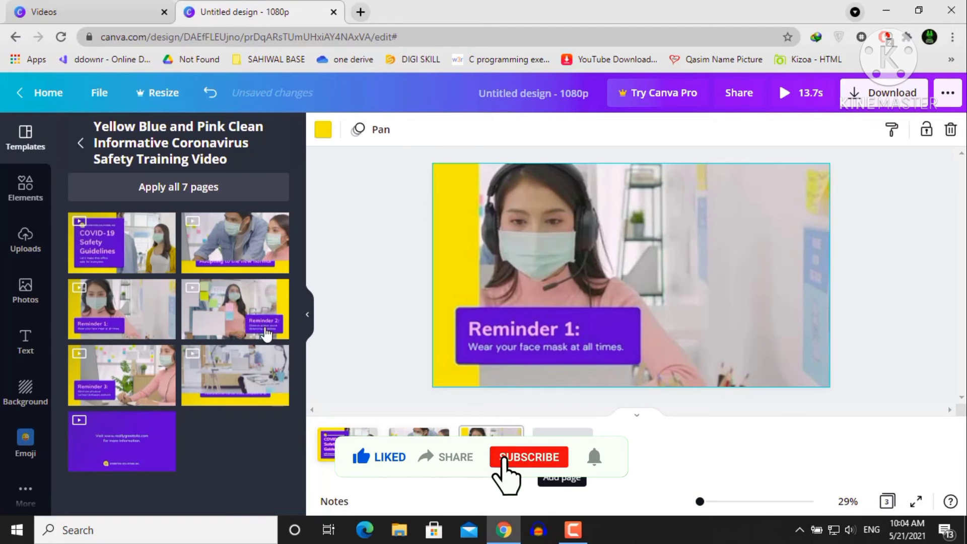
pyautogui.click(220, 316)
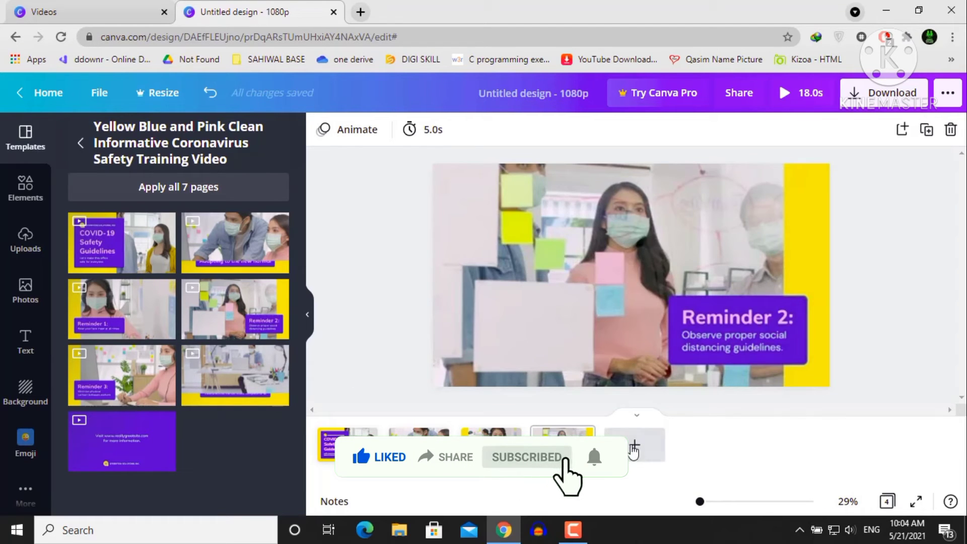
pyautogui.click(81, 373)
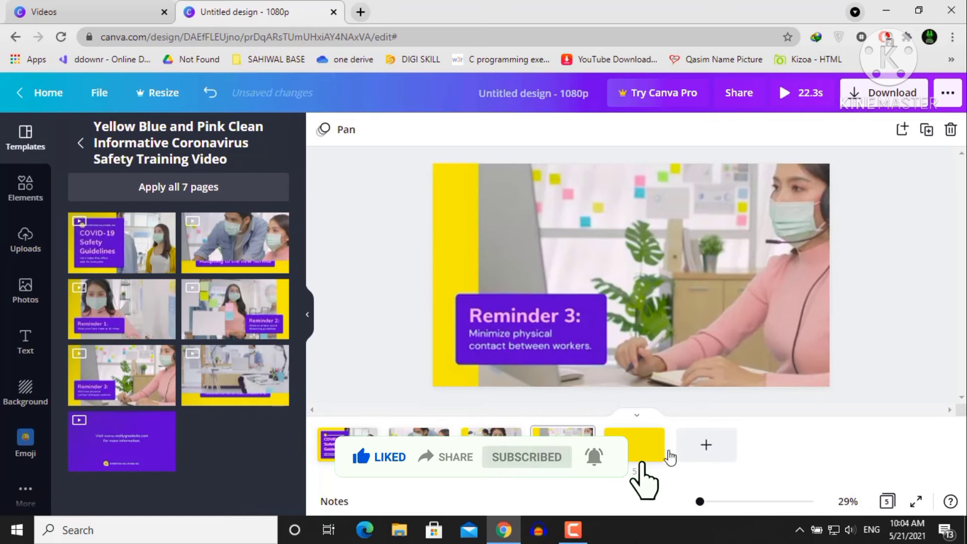
pyautogui.click(711, 460)
pyautogui.click(235, 376)
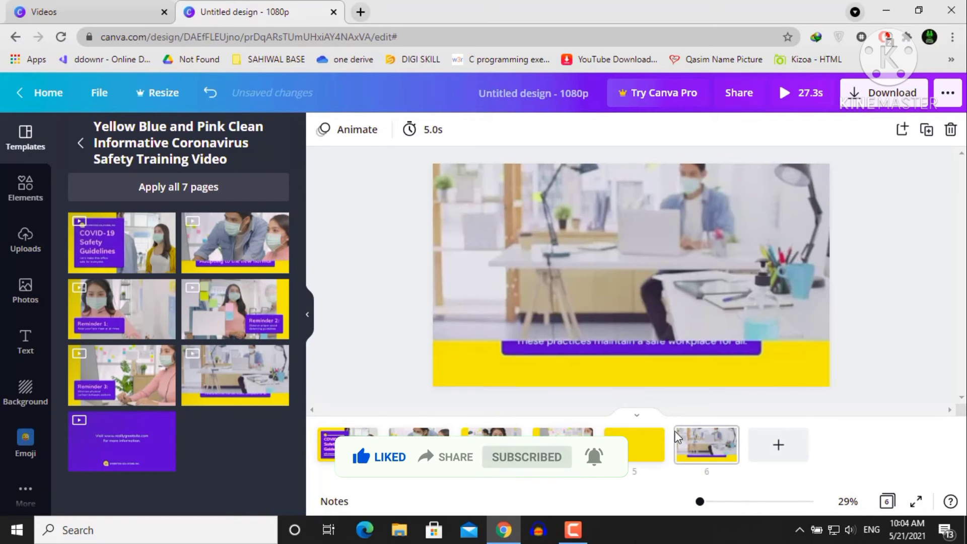
pyautogui.click(146, 442)
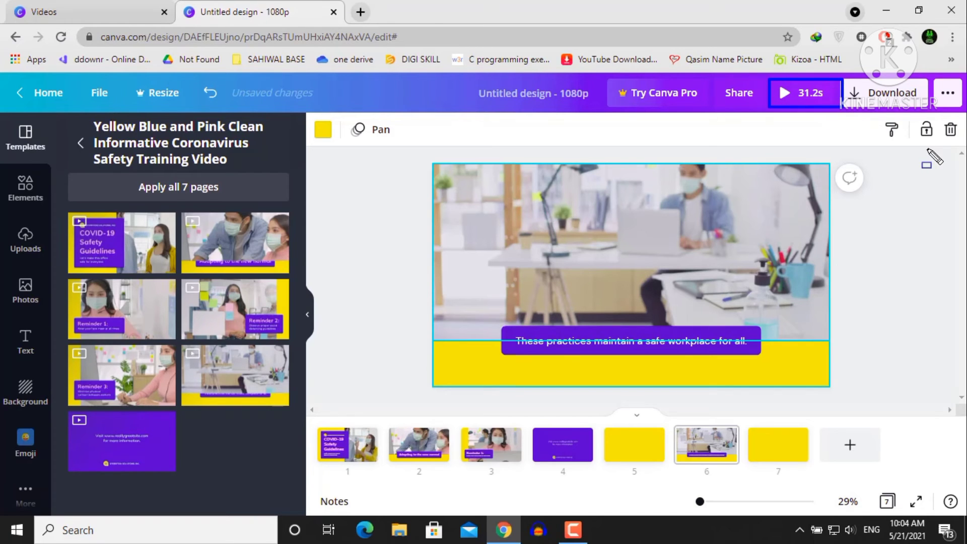
pyautogui.press('Escape')
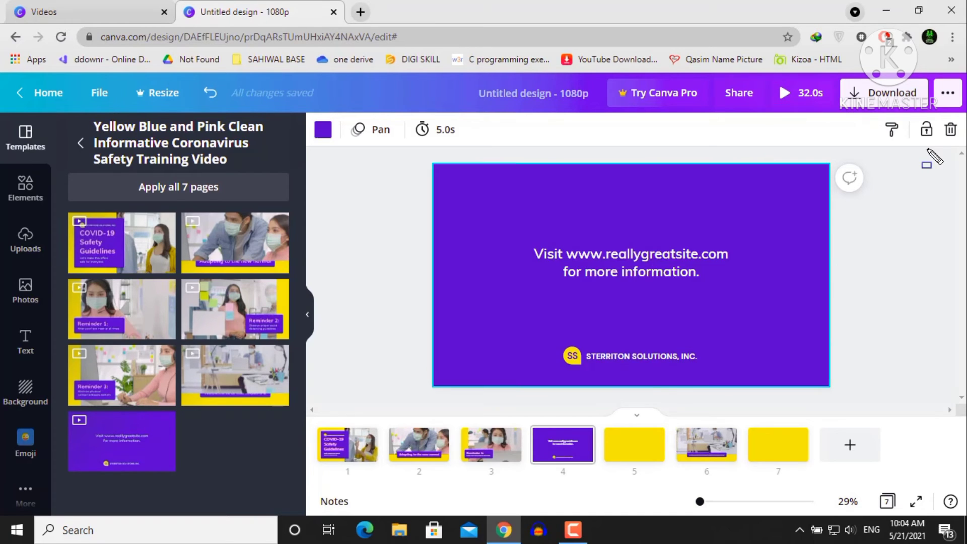
# Step: Play the full video preview and close it
pyautogui.click(797, 100)
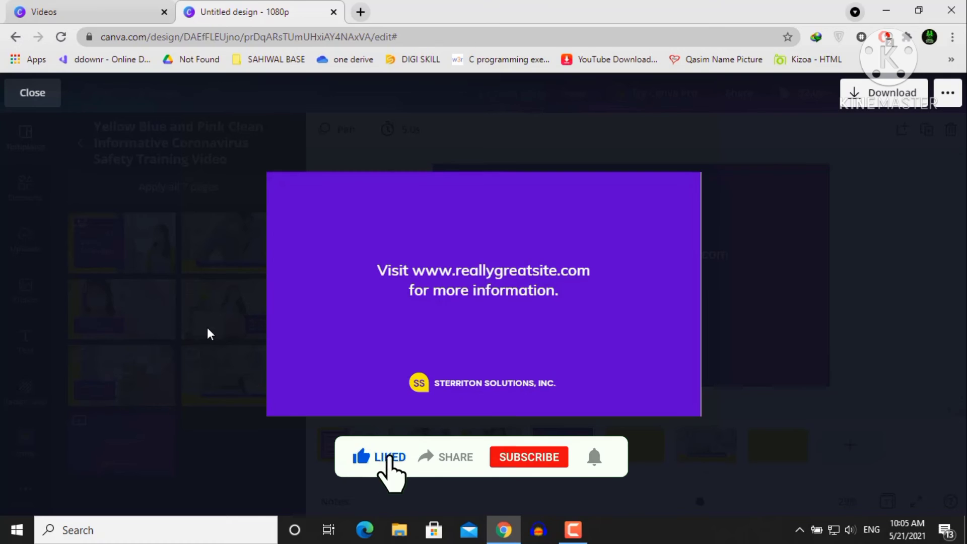
pyautogui.click(760, 288)
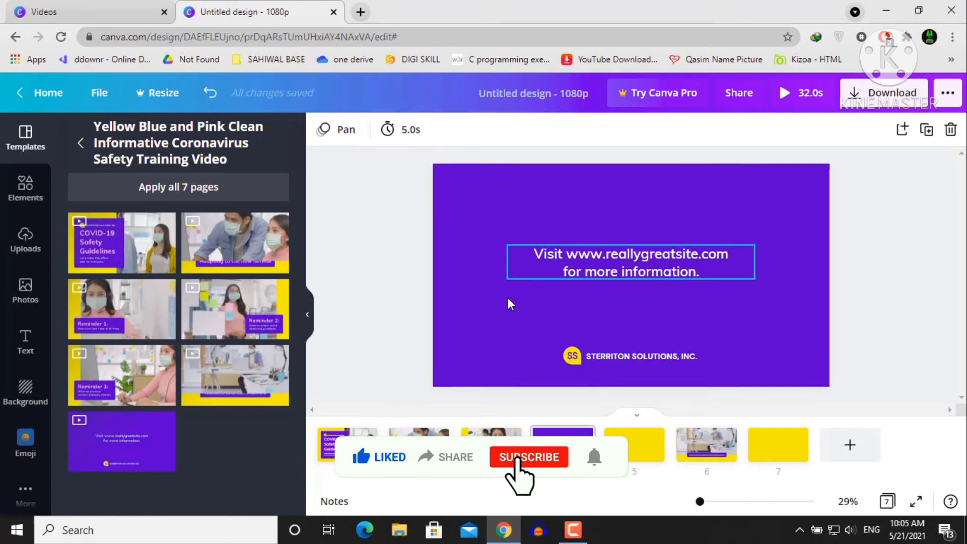
# Step: Select the website text on page 4 and the safe-workplace caption on page 6
pyautogui.click(602, 255)
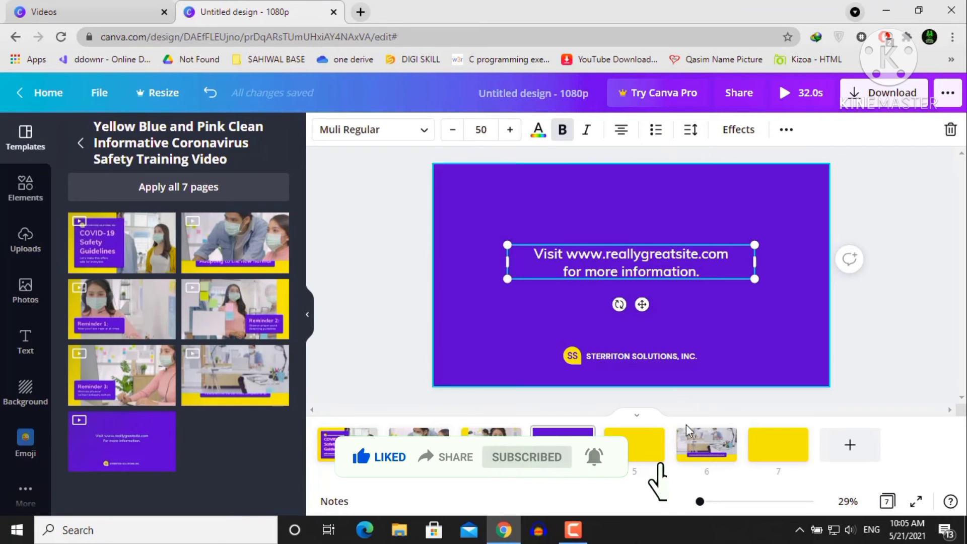
pyautogui.click(696, 460)
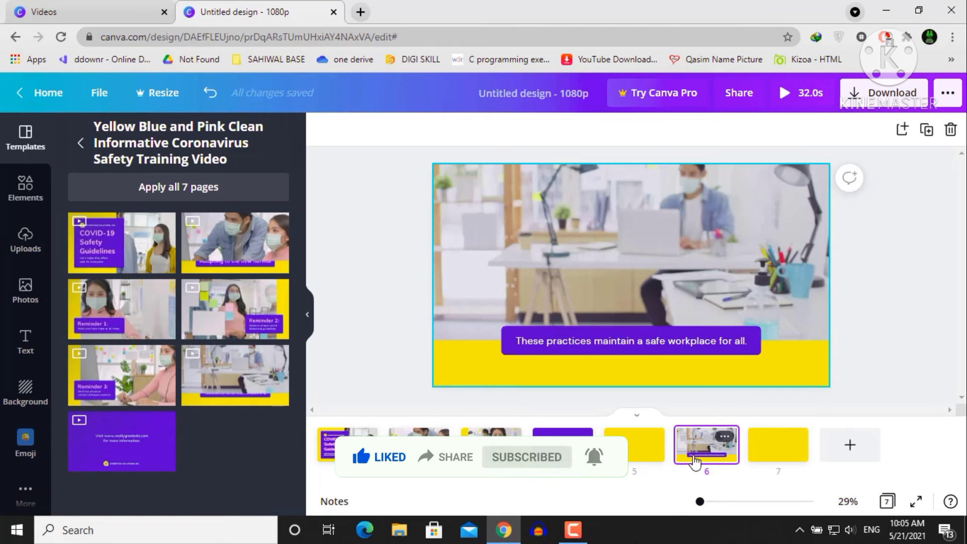
pyautogui.click(541, 334)
pyautogui.click(541, 341)
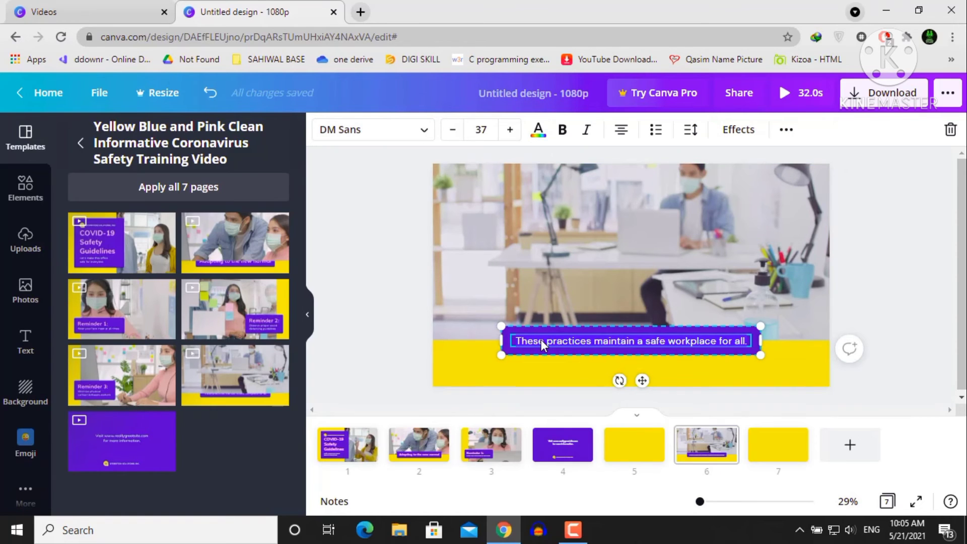